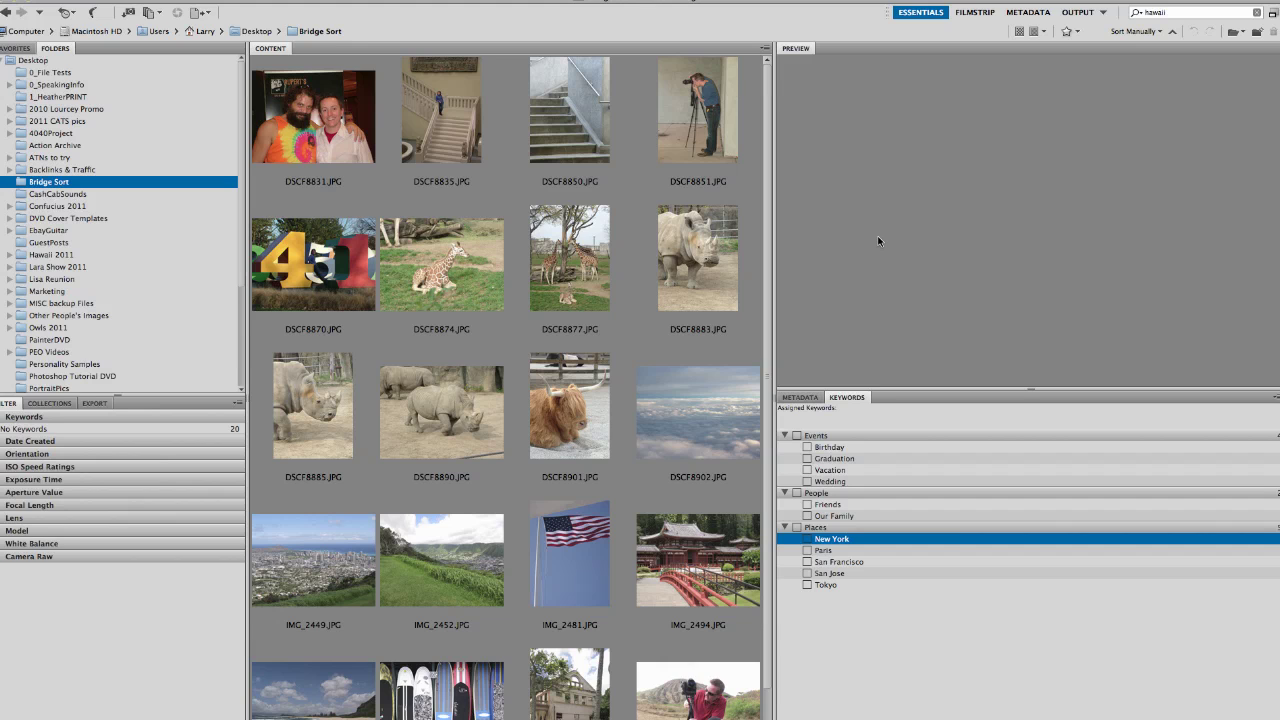
Scroll down slightly through the Bridge Sort photo grid.
scroll(768, 381, down, 2)
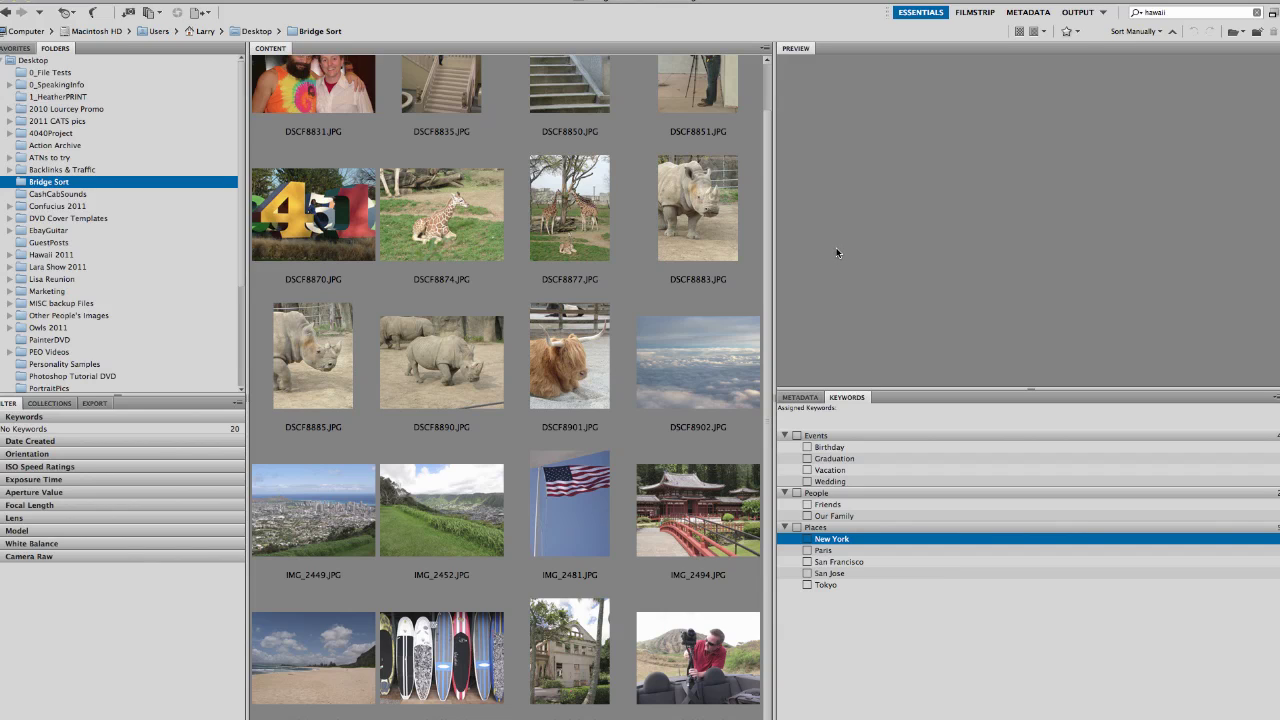
Show Favorites in the left panel and preview the rhino photo DSCF8890.
click(20, 49)
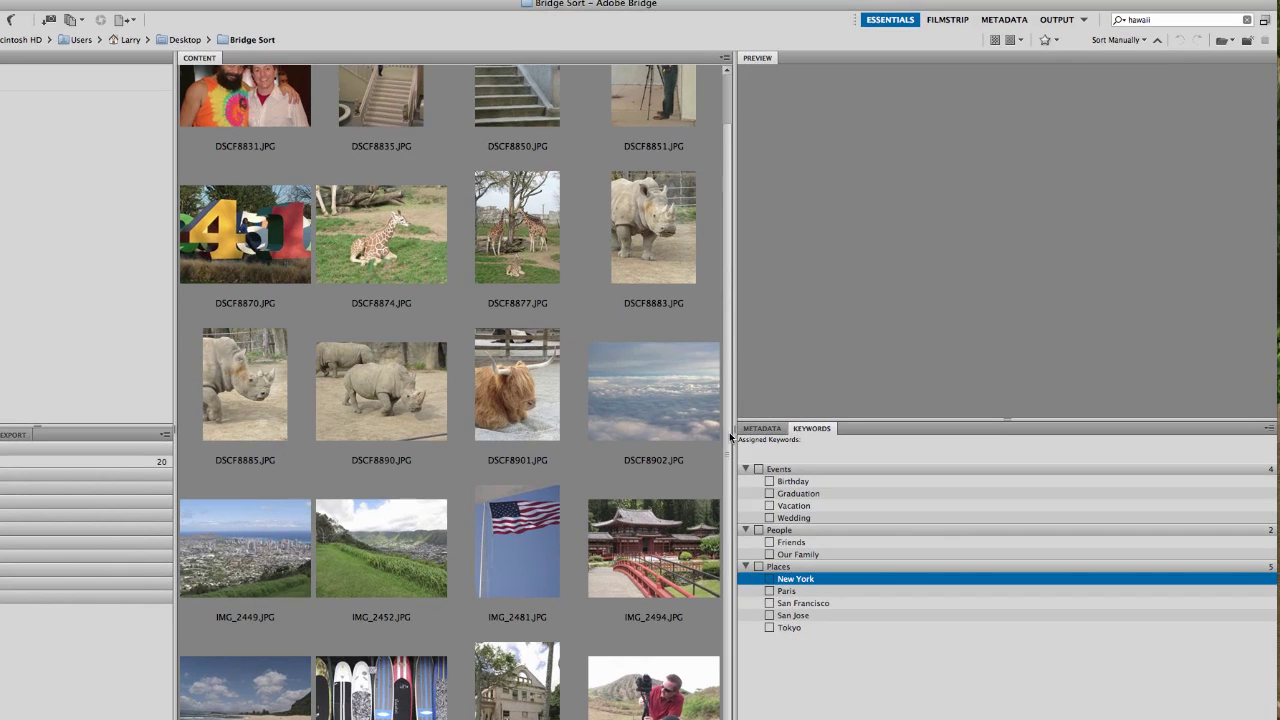
scroll(726, 350, up, 1)
scroll(729, 379, down, 1)
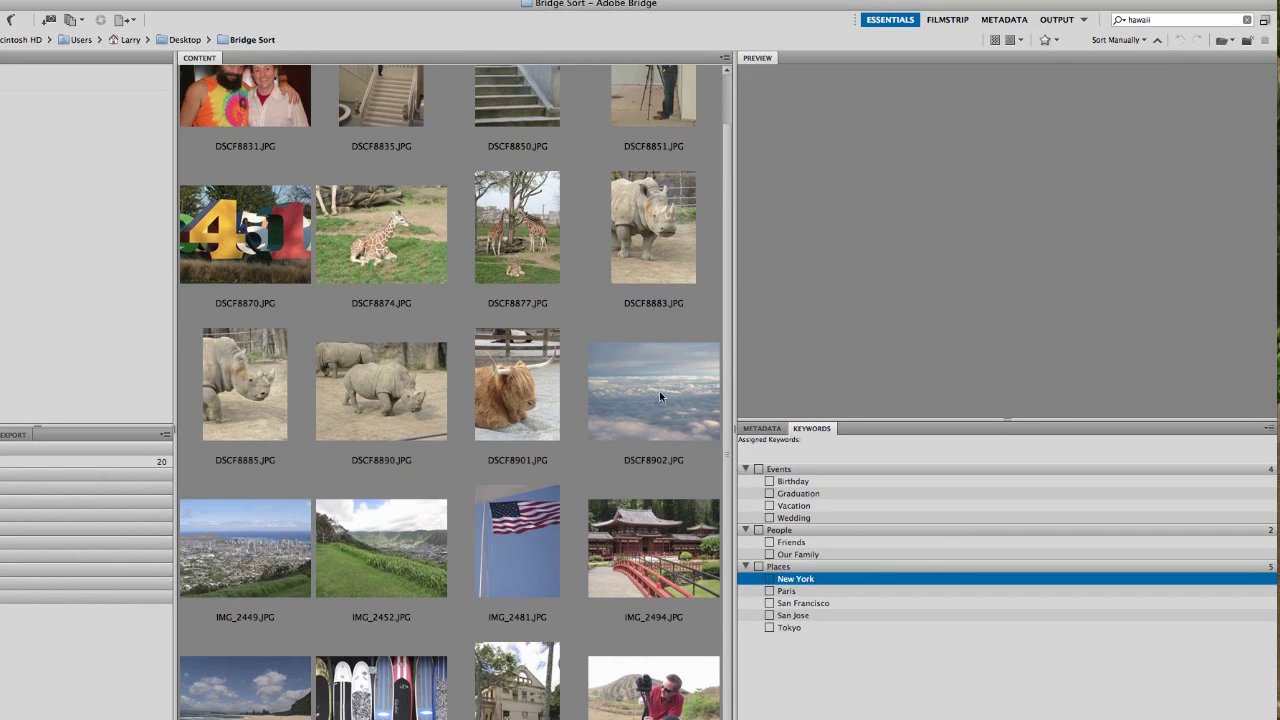
click(382, 412)
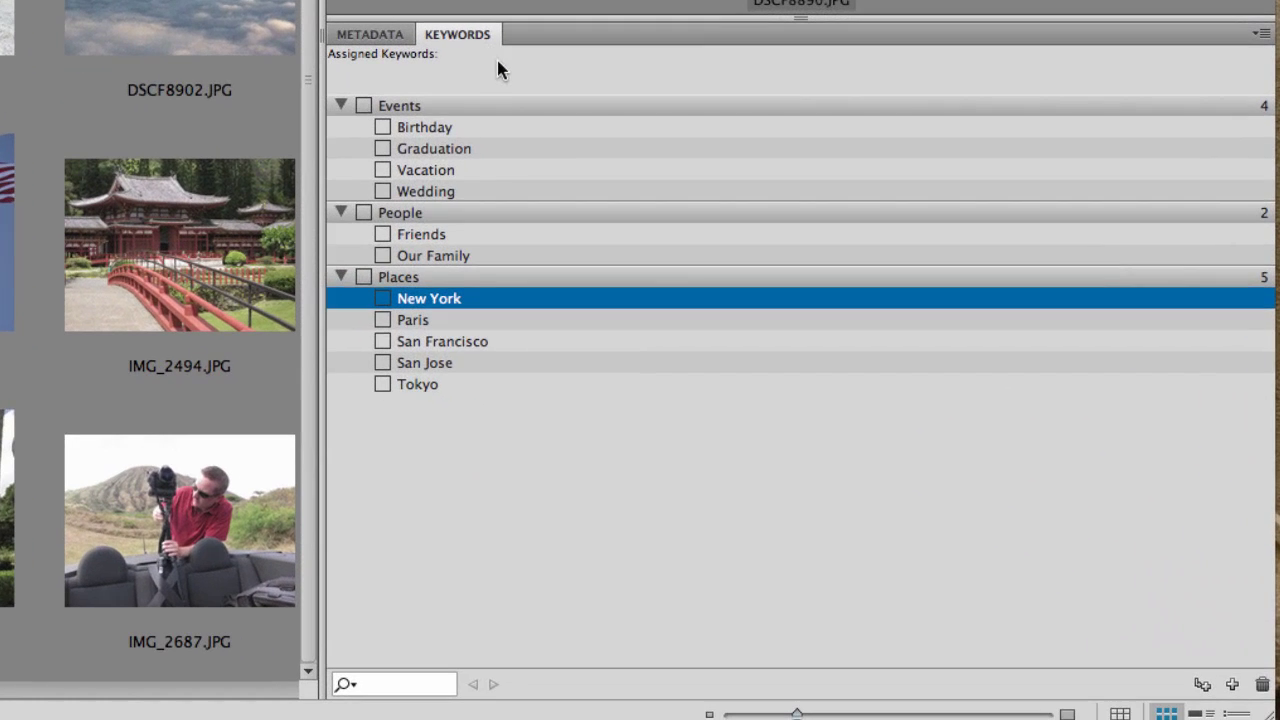
Collapse Events, People and Places, then reopen People to show Friends and Our Family.
click(340, 105)
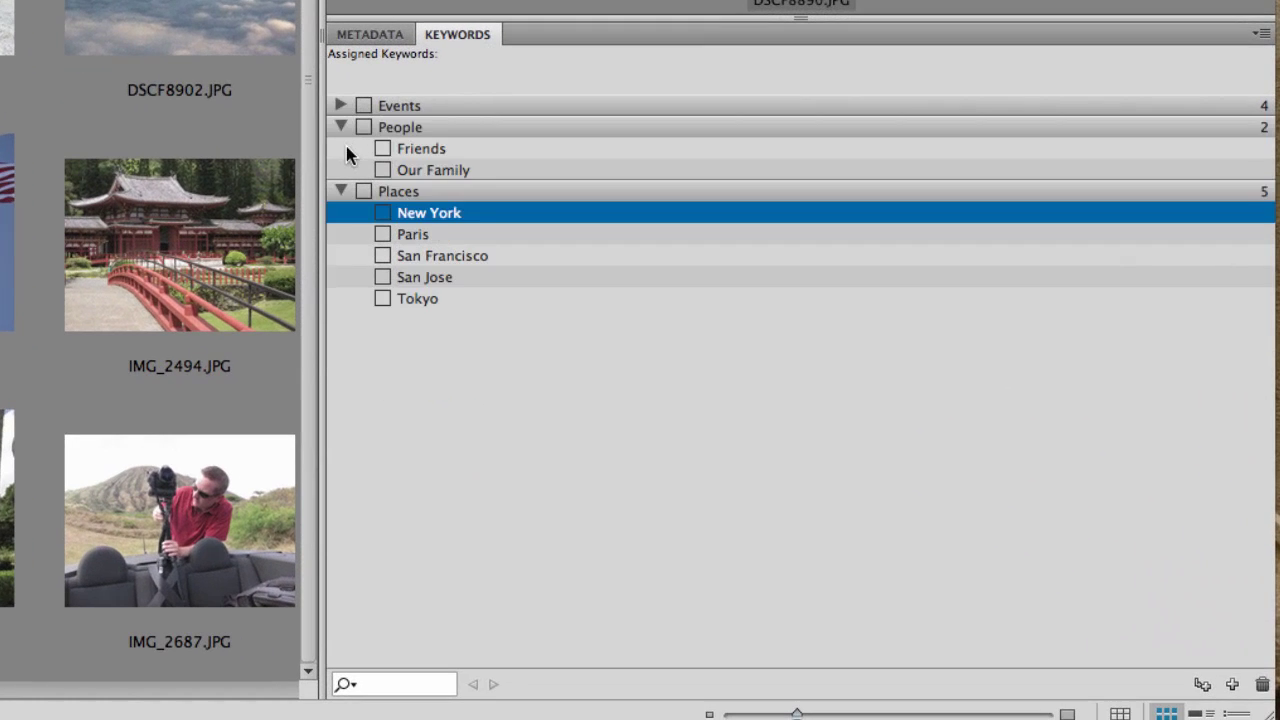
click(340, 127)
click(340, 150)
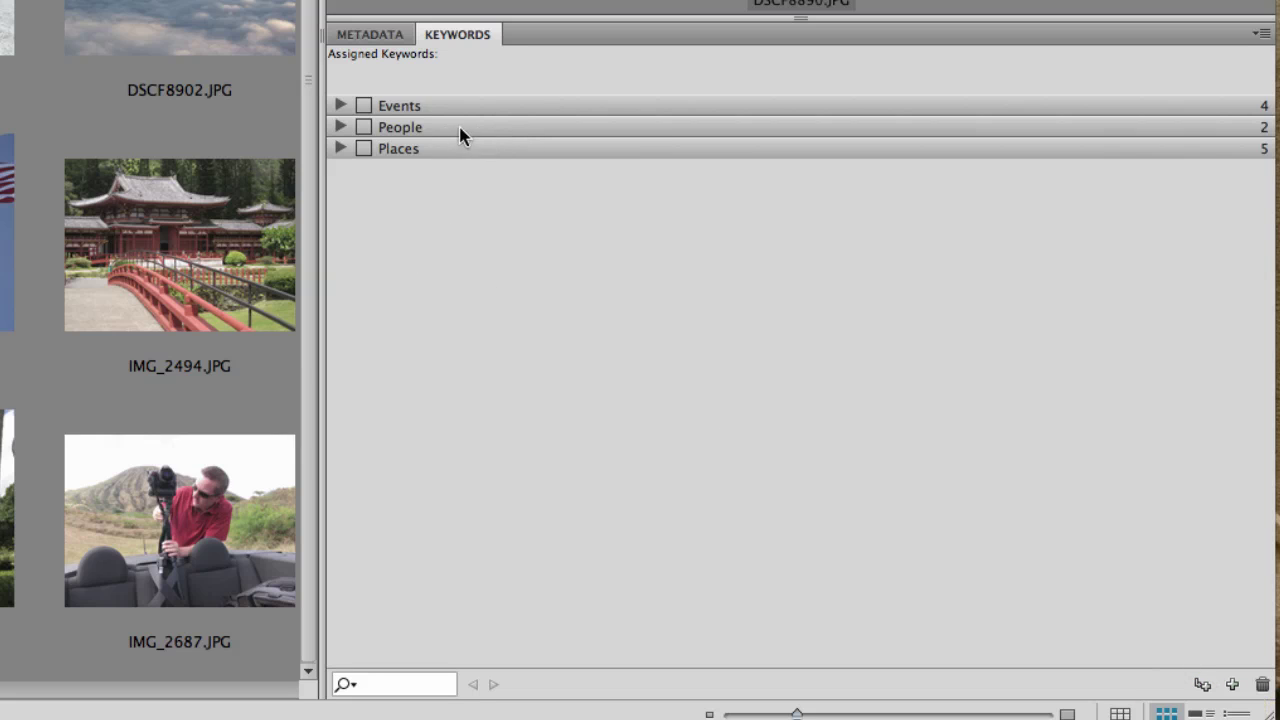
click(337, 127)
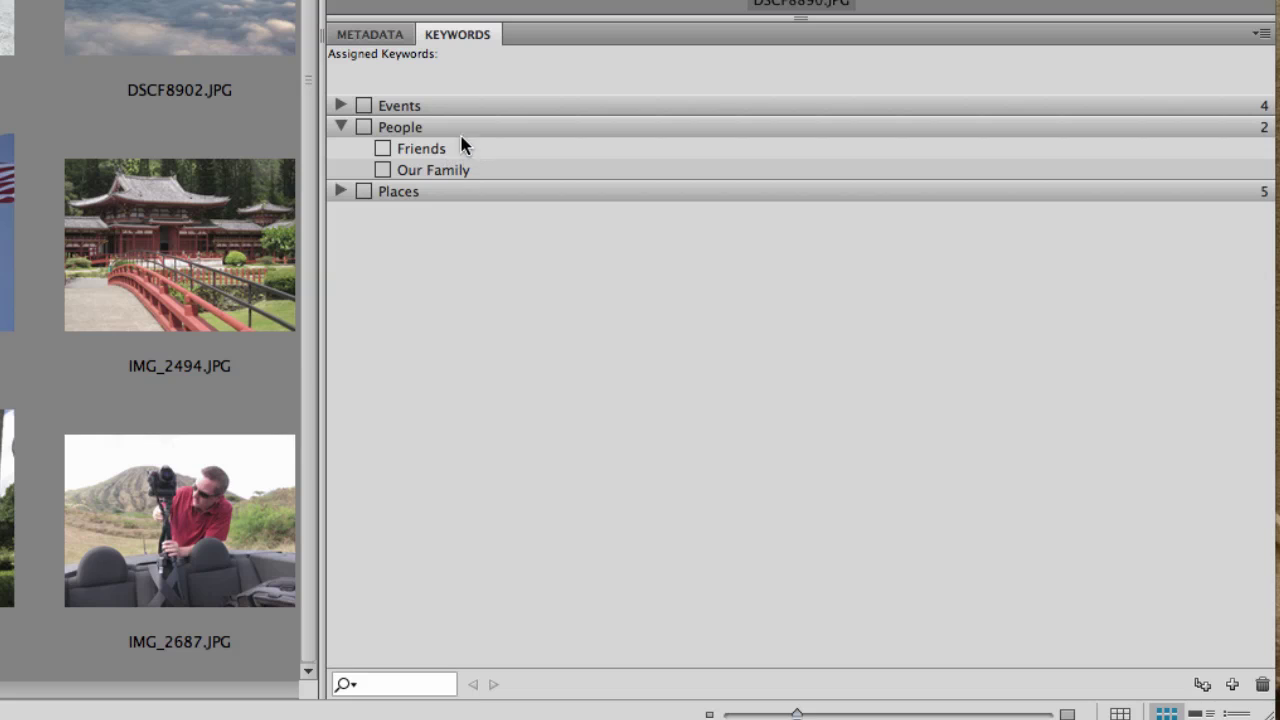
Add a CoWorkers sub-keyword under People.
click(418, 127)
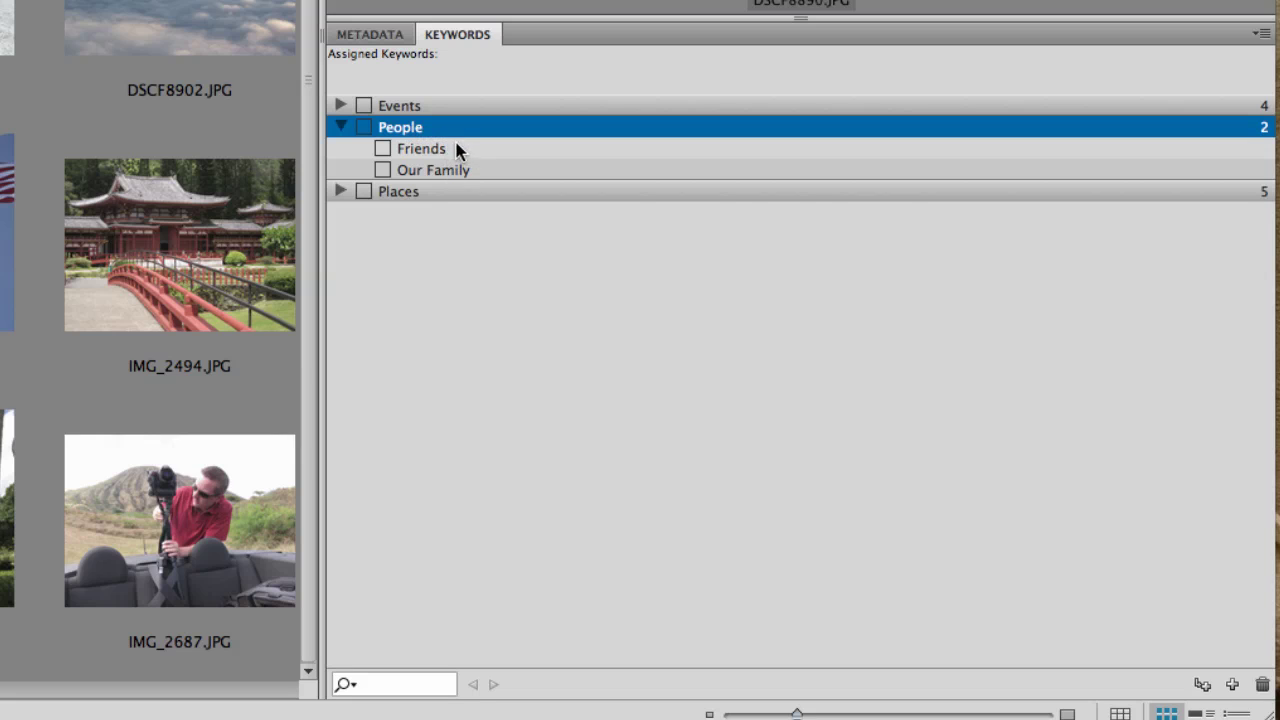
click(1201, 686)
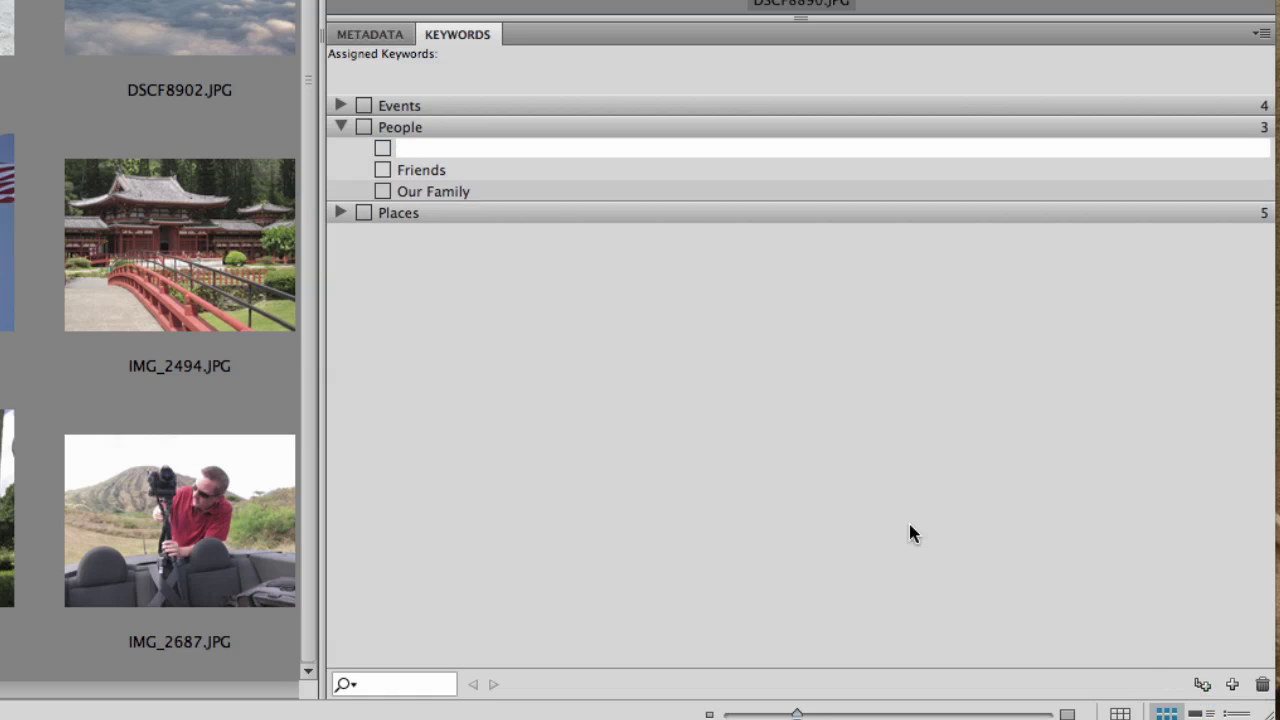
text(CoWorkers)
key(Return)
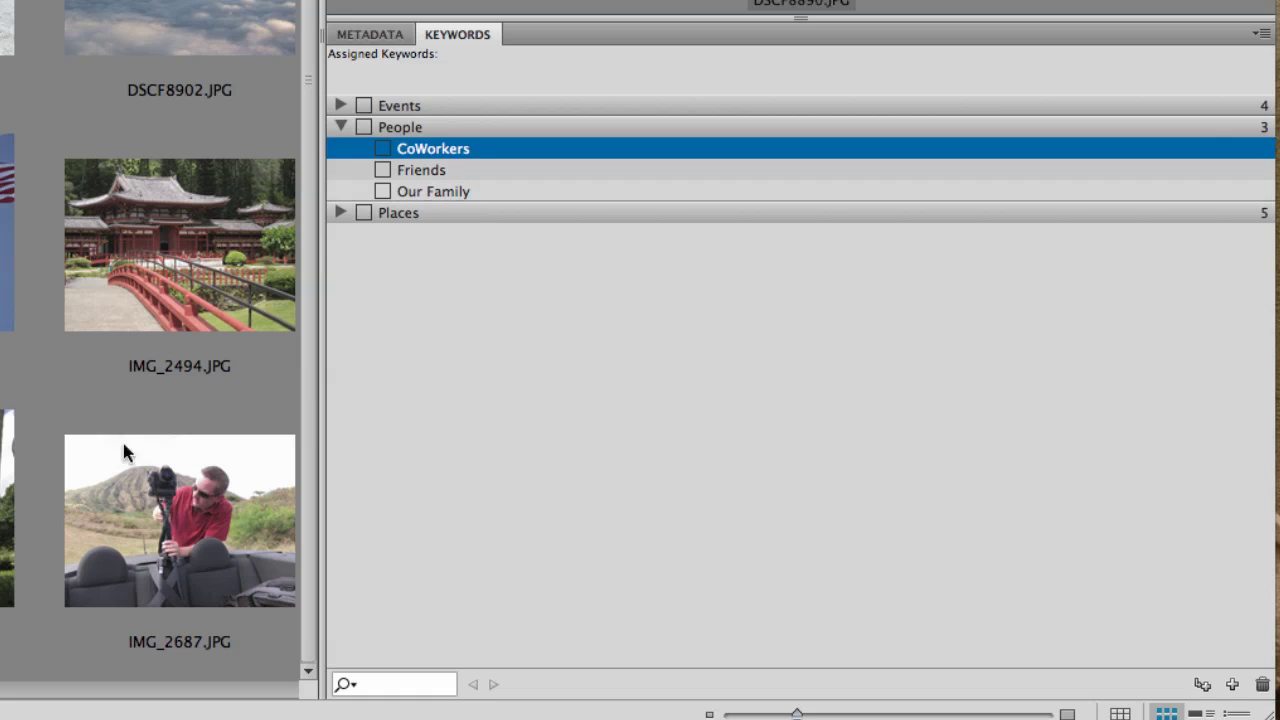
Expand Places and select it to reveal its city keywords.
click(405, 130)
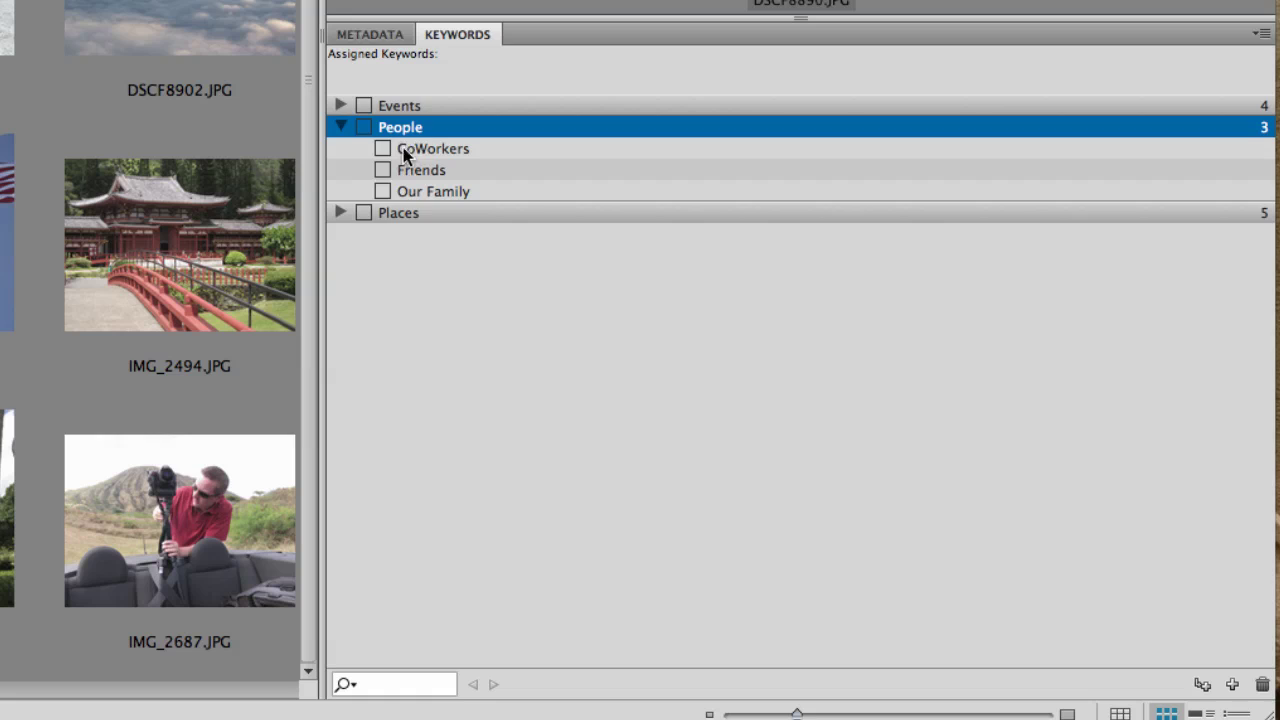
click(341, 213)
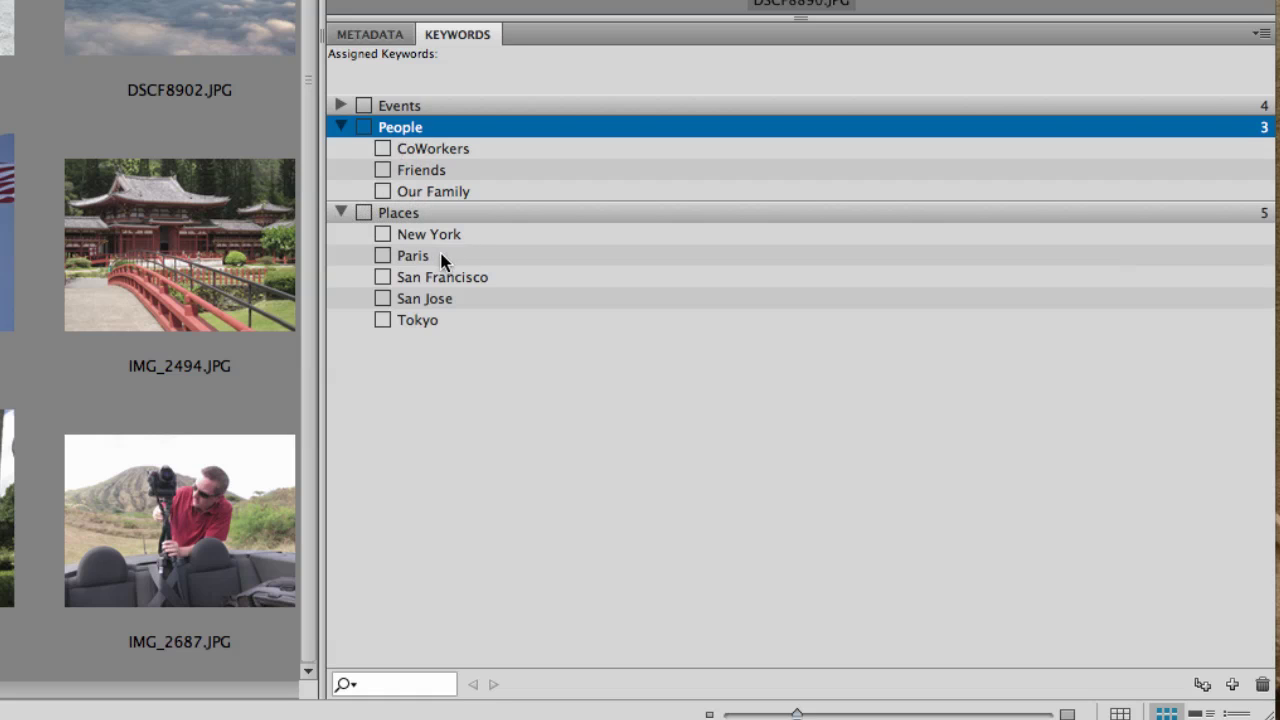
click(468, 213)
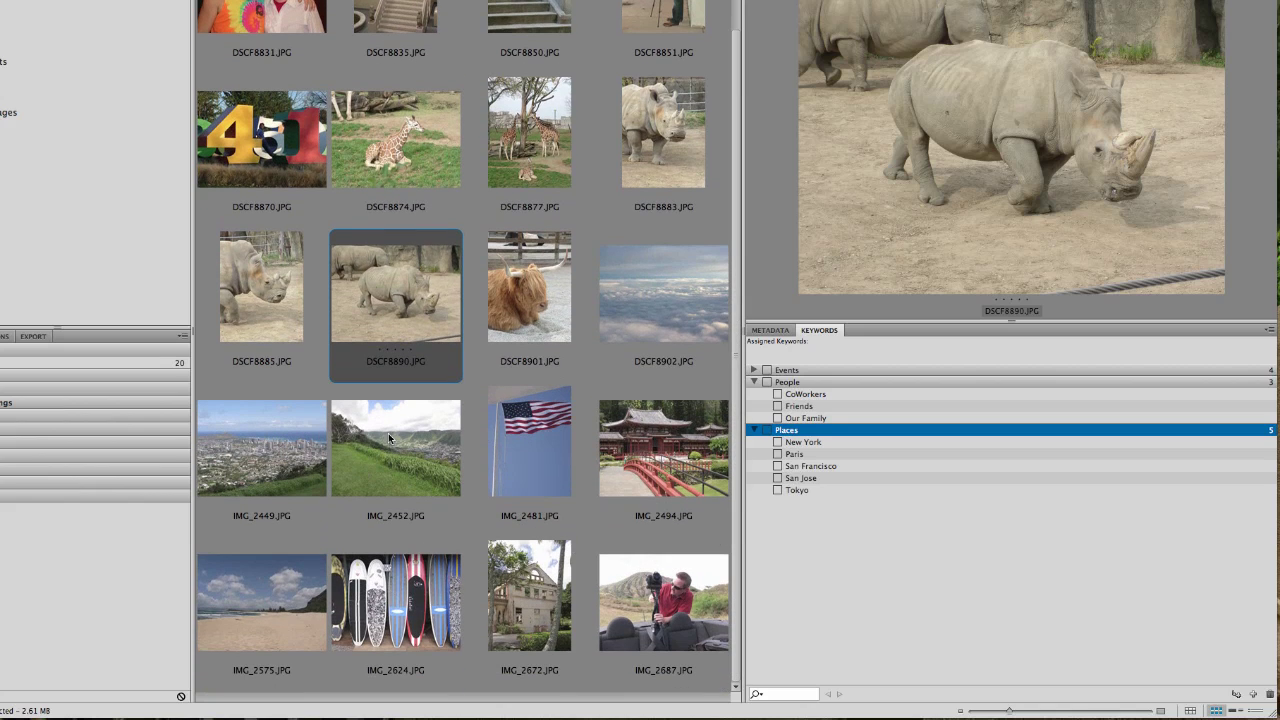
Preview the Hawaii photos IMG_2494, IMG_2481, IMG_2452, IMG_2449, IMG_2575 and IMG_2672.
click(631, 463)
click(535, 461)
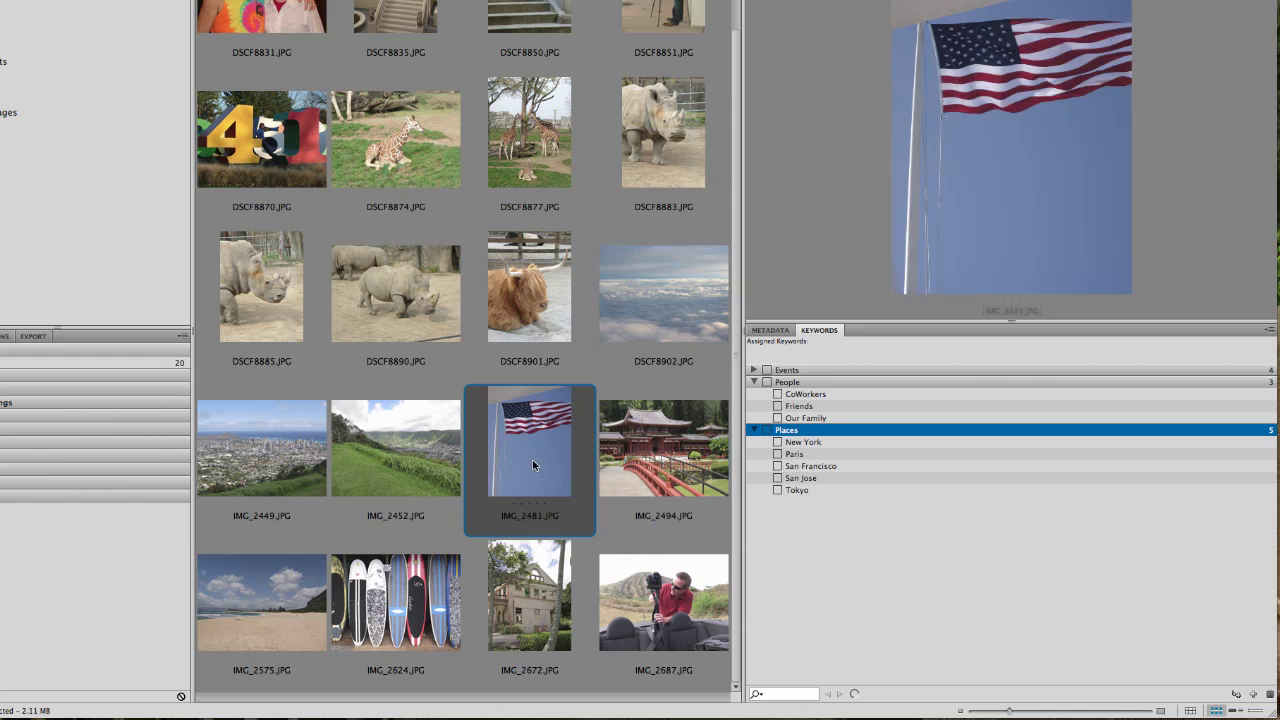
click(379, 463)
click(262, 450)
click(262, 603)
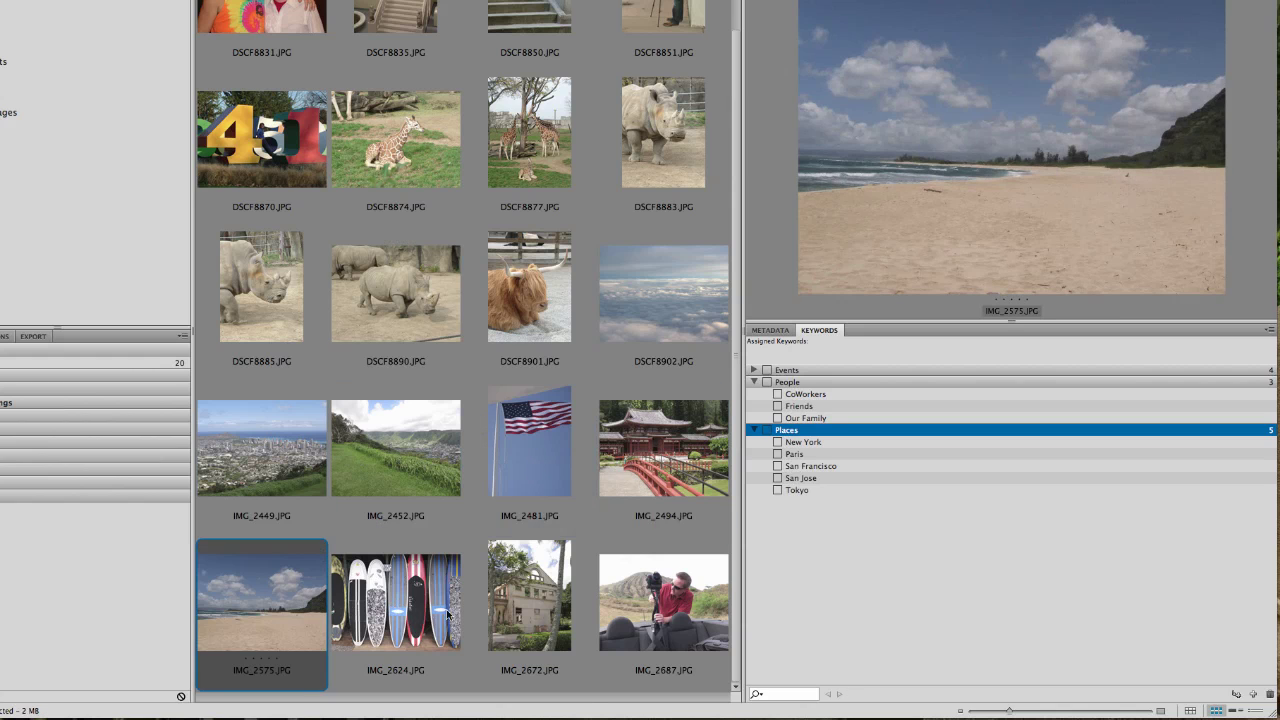
click(540, 611)
click(420, 478)
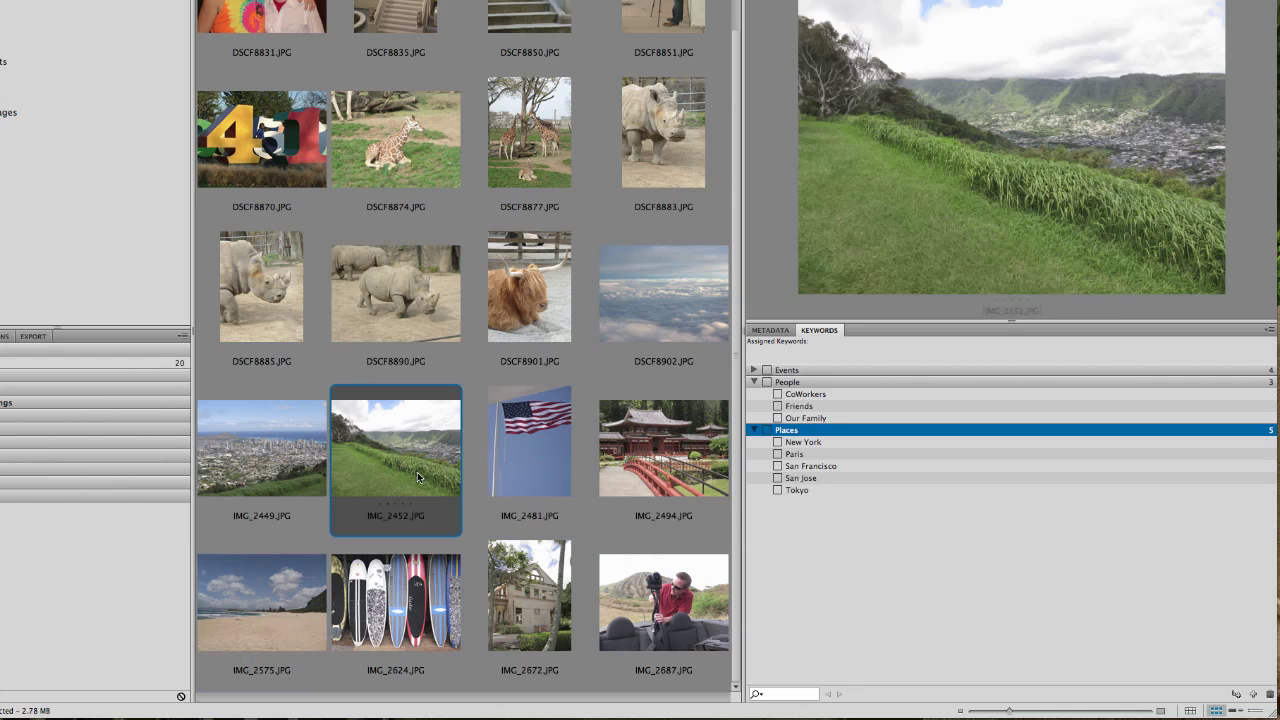
click(300, 468)
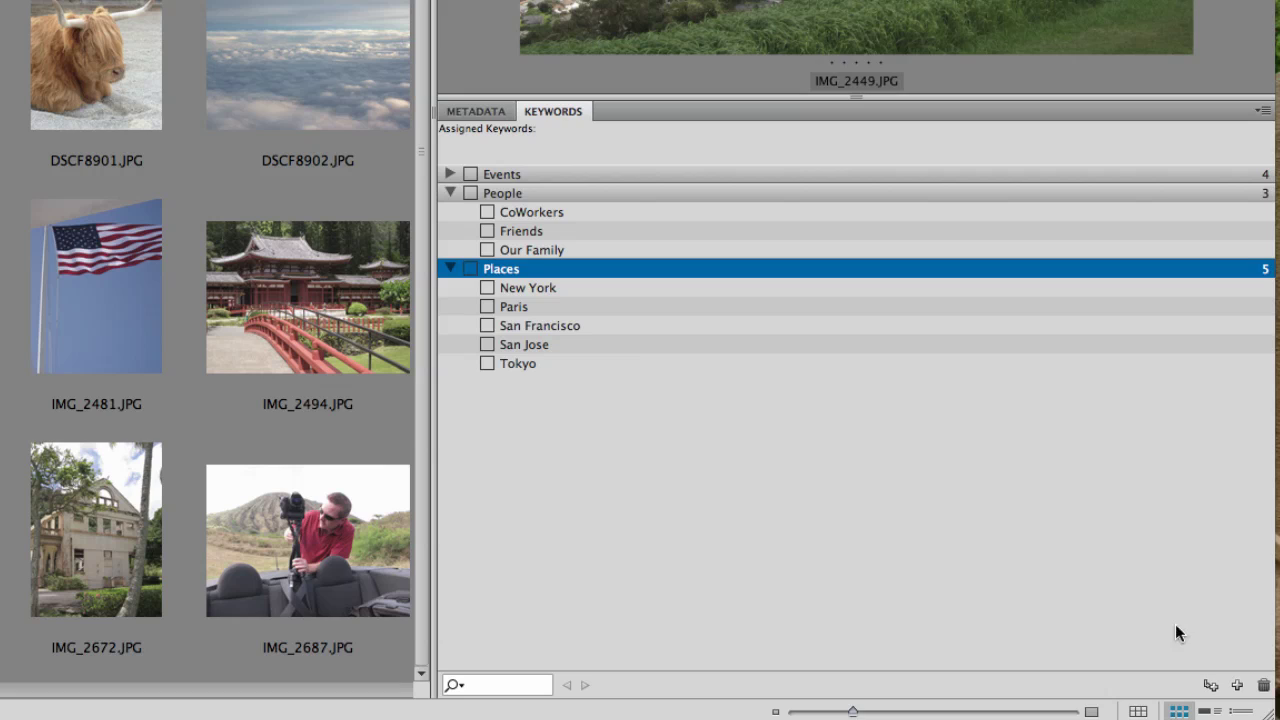
Create a Hawaii sub-keyword under Places.
click(1211, 686)
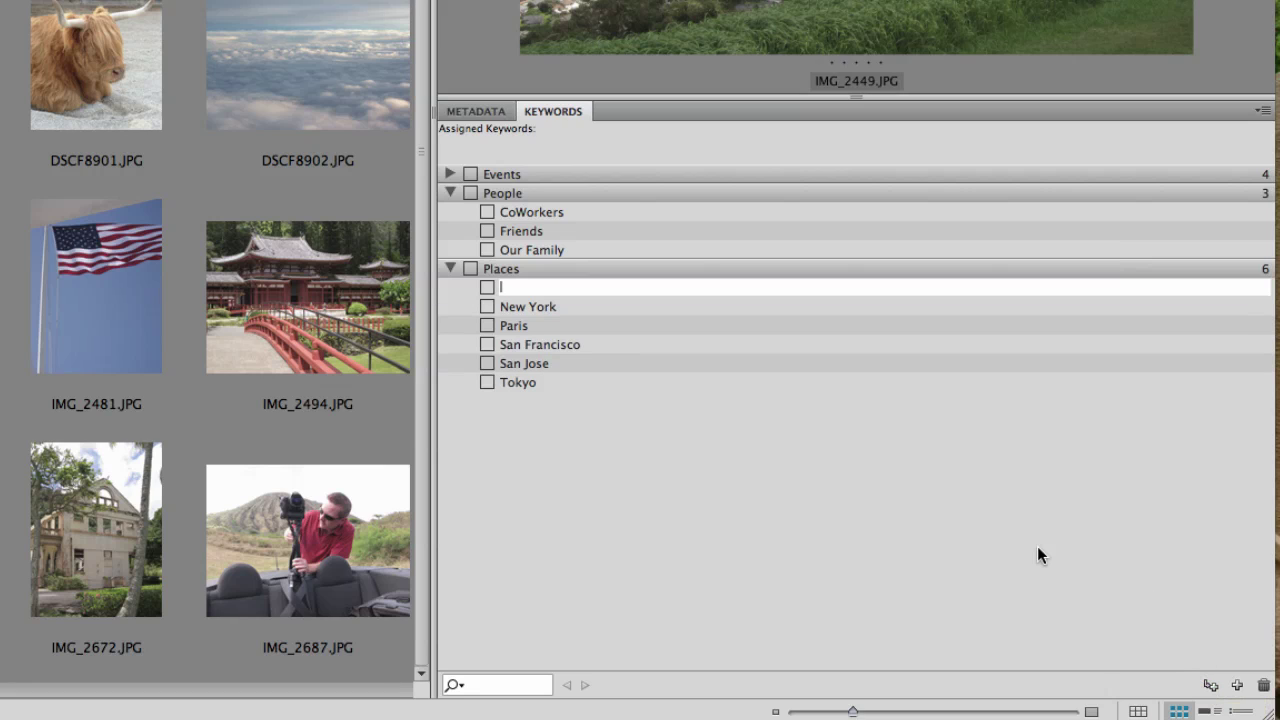
text(Hawaii)
key(Return)
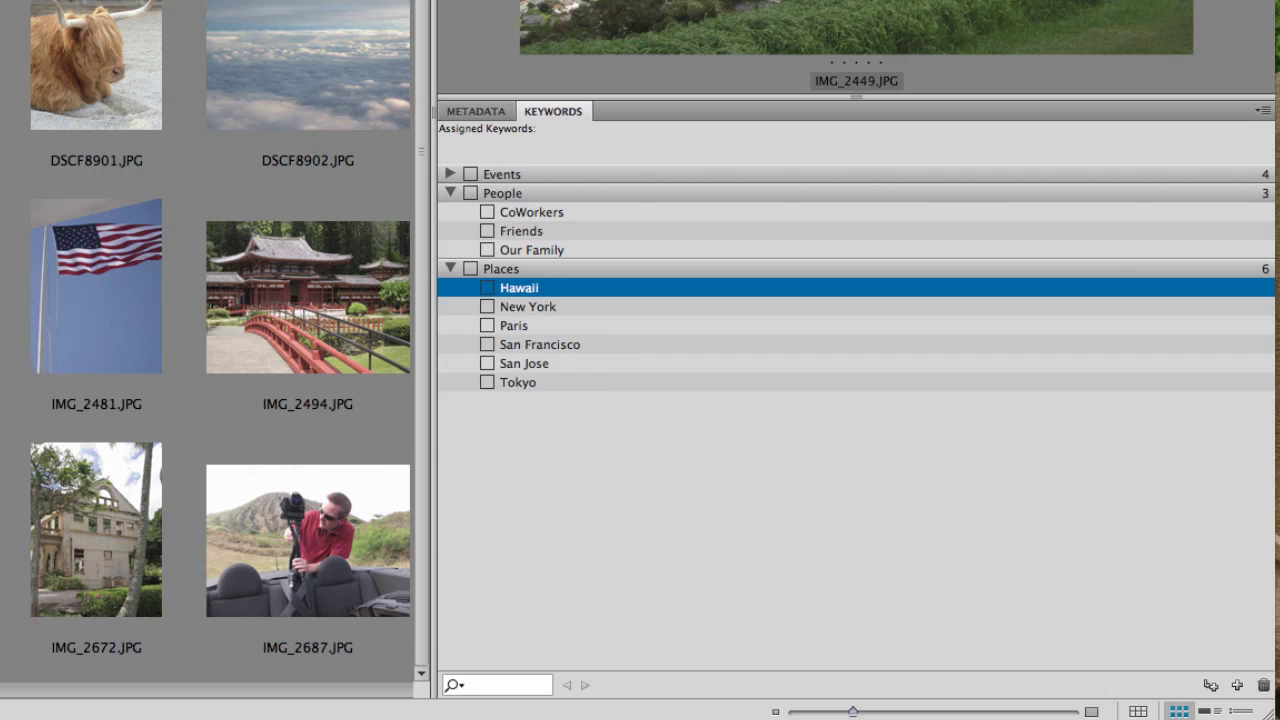
click(535, 269)
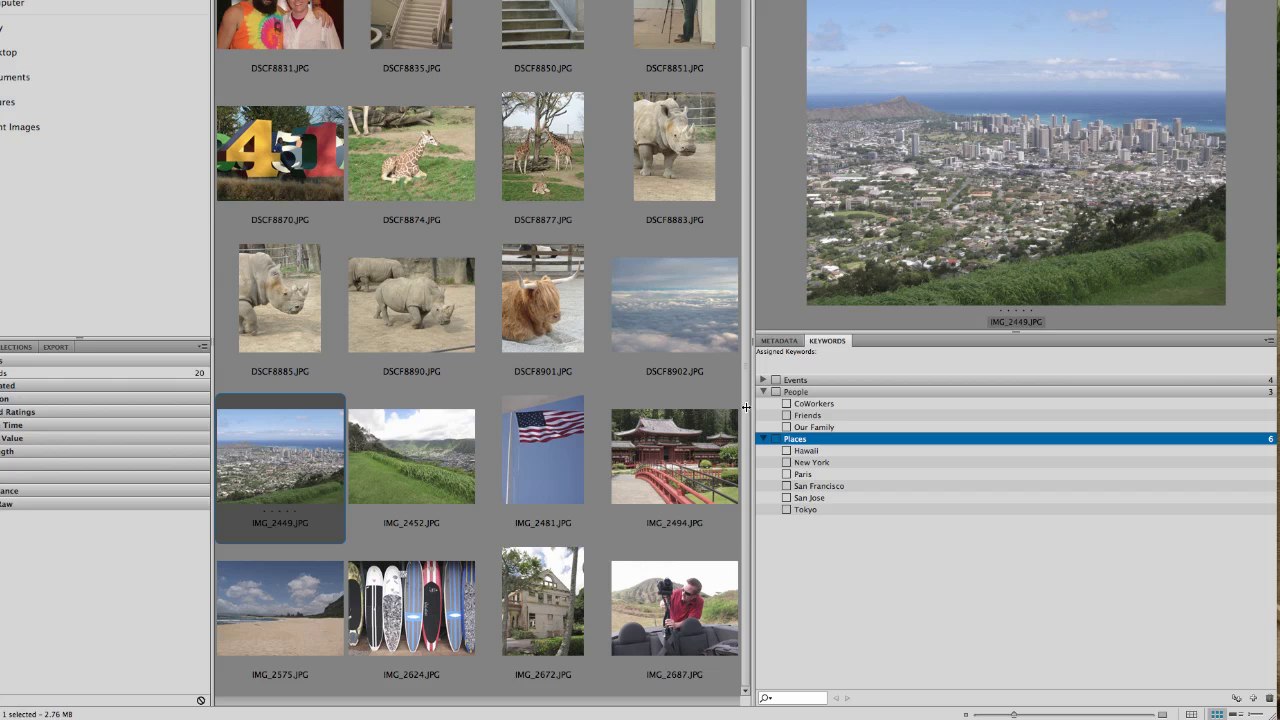
Select the eight photos IMG_2449 through IMG_2687 and tag them Hawaii.
click(405, 449)
click(288, 468)
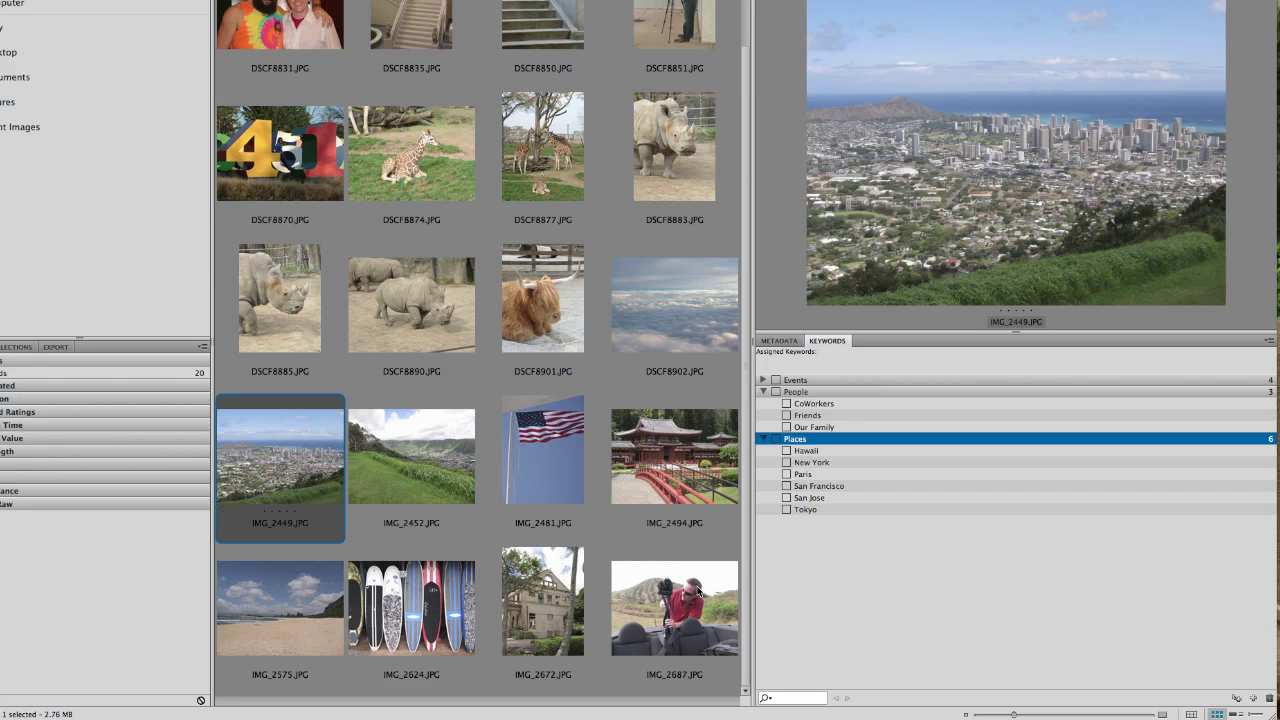
shift+click(684, 606)
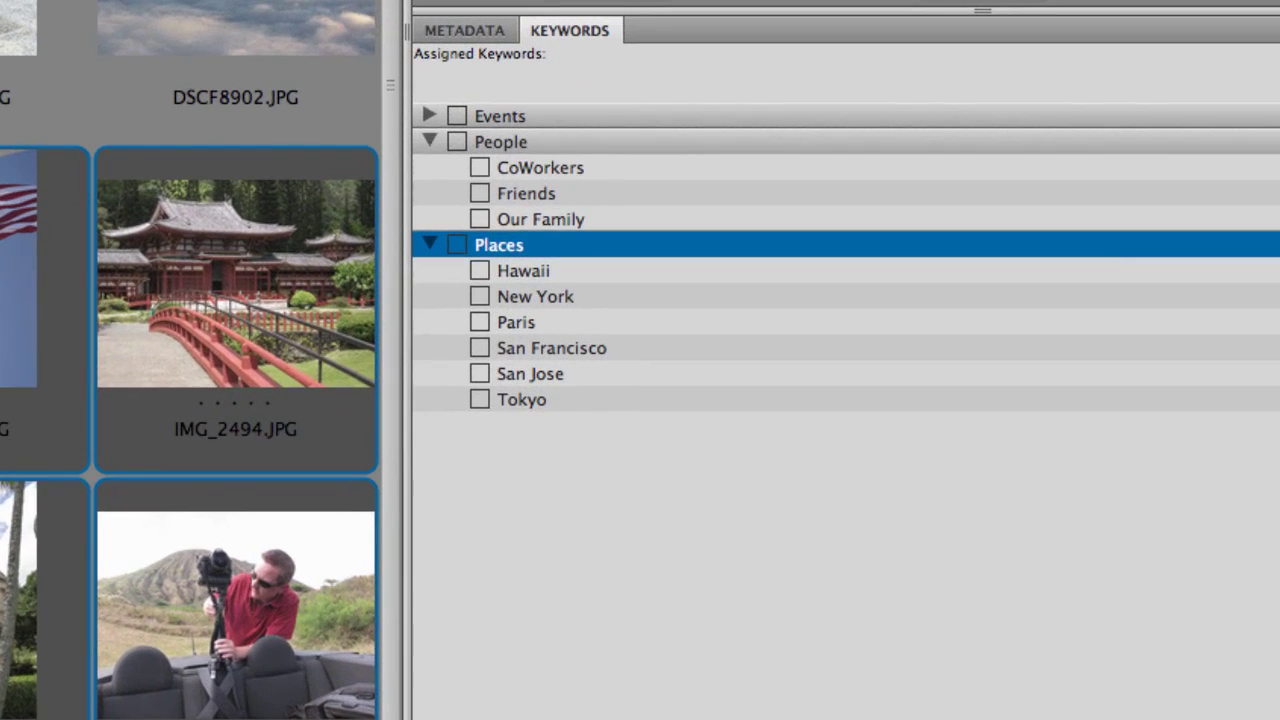
click(480, 271)
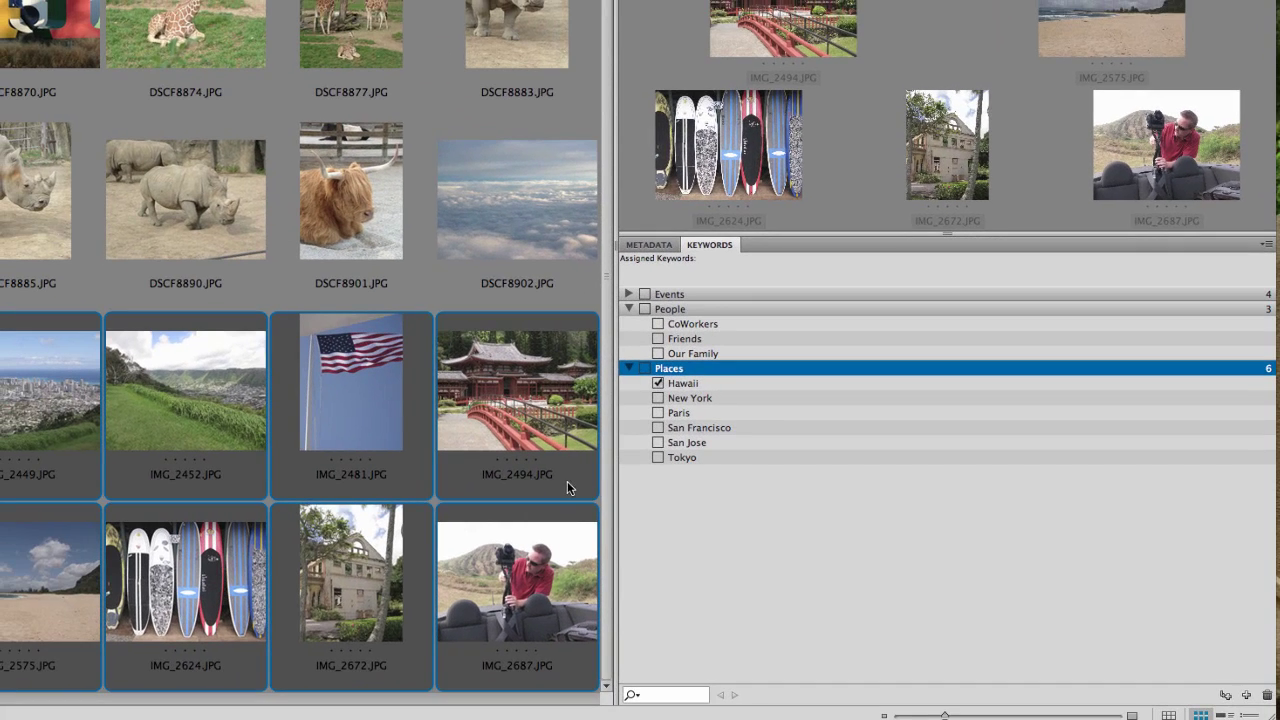
Verify the Hawaii keyword on individual photos, including the flag and temple shots.
click(207, 478)
click(330, 428)
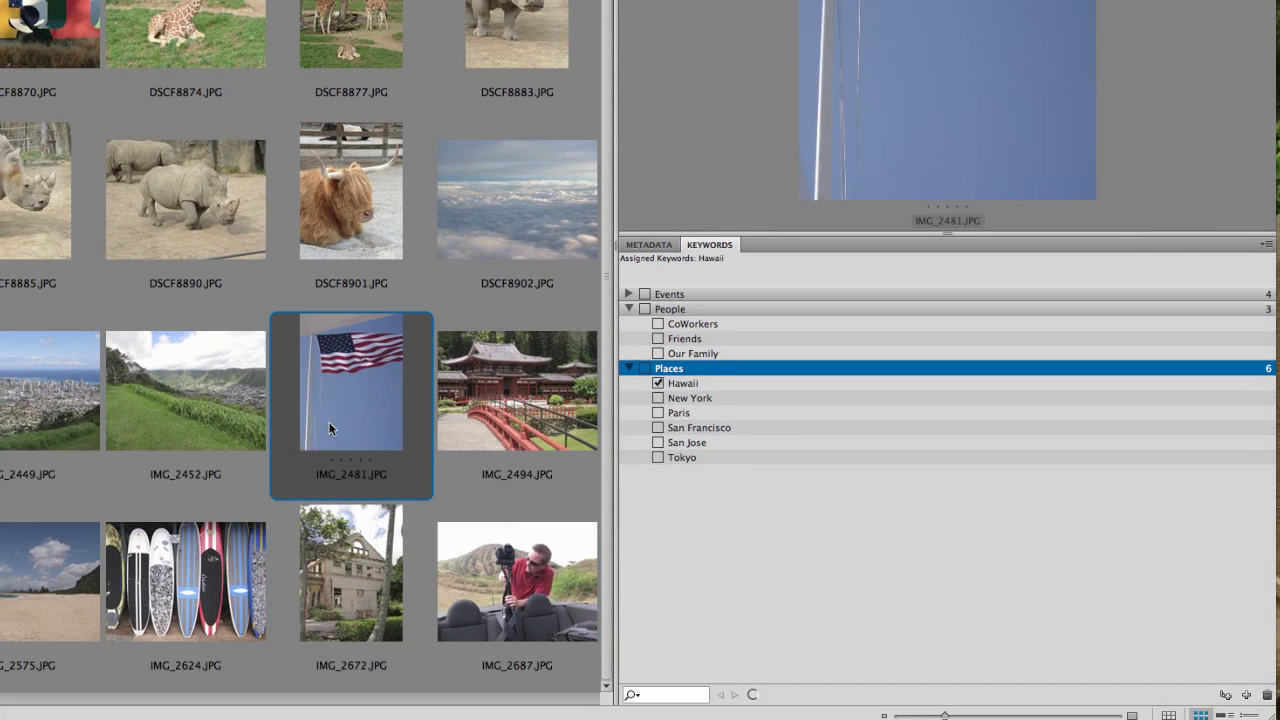
click(502, 400)
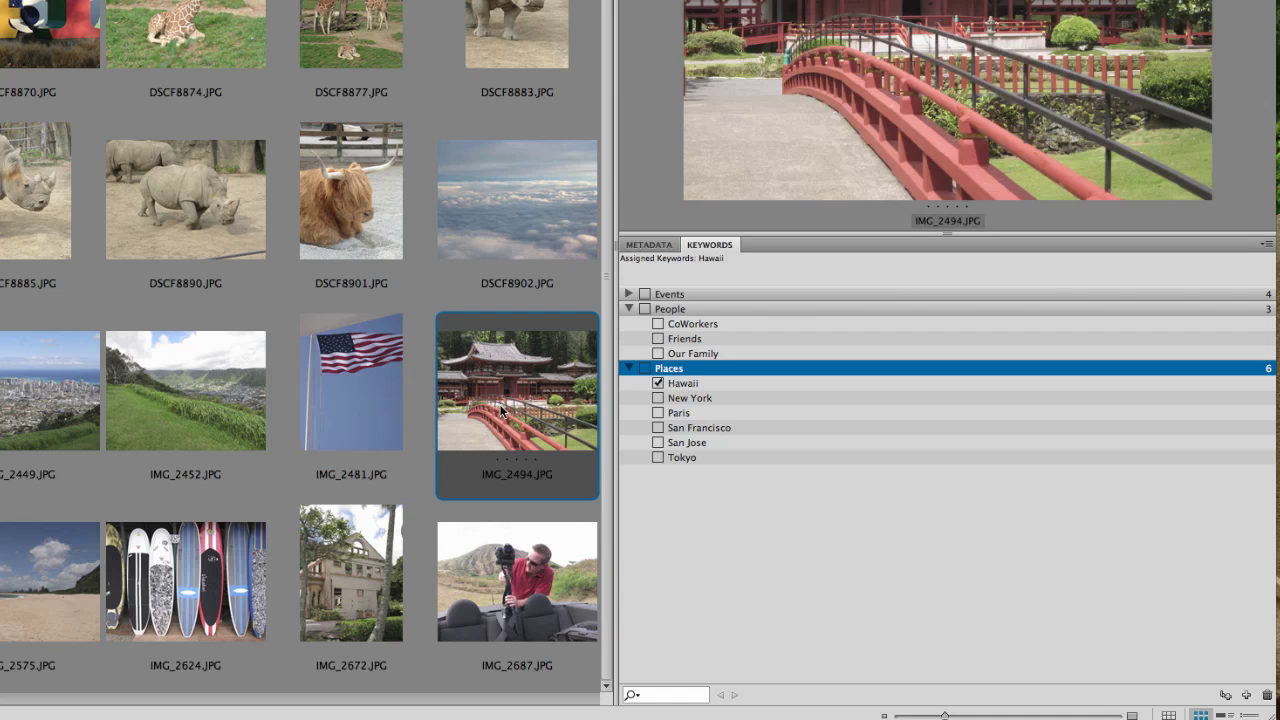
click(364, 415)
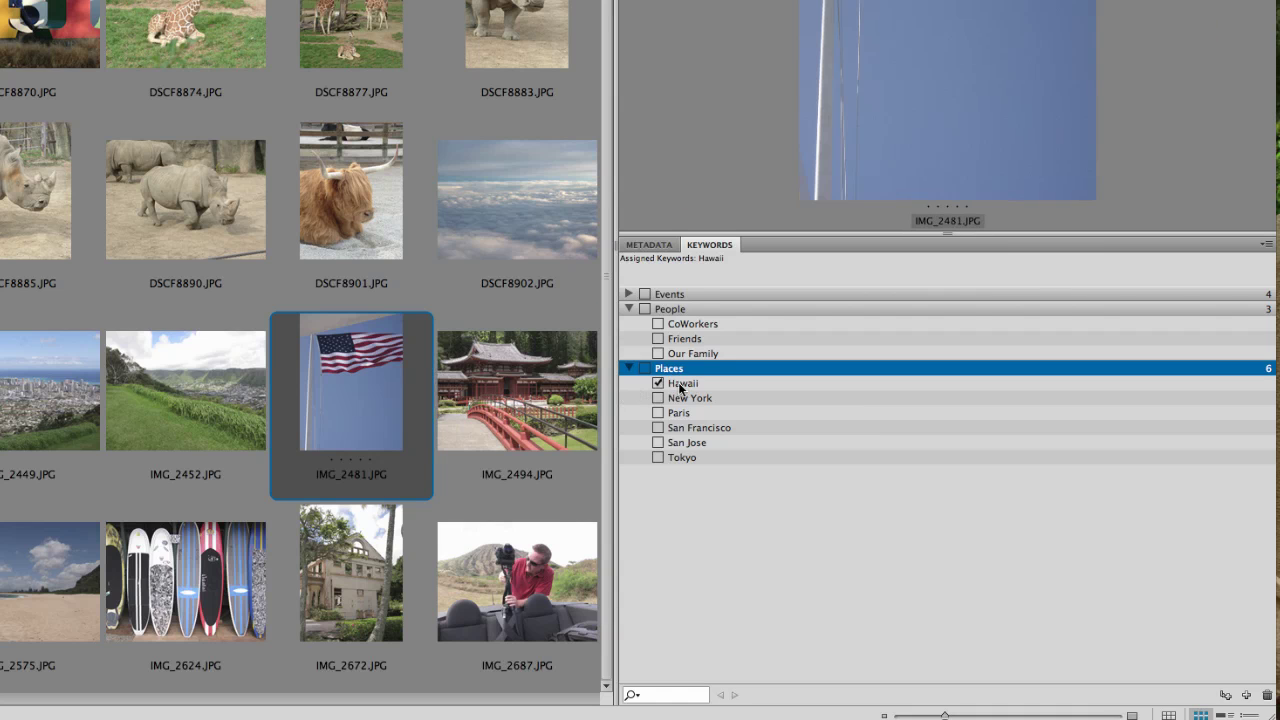
click(548, 428)
scroll(602, 340, up, 2)
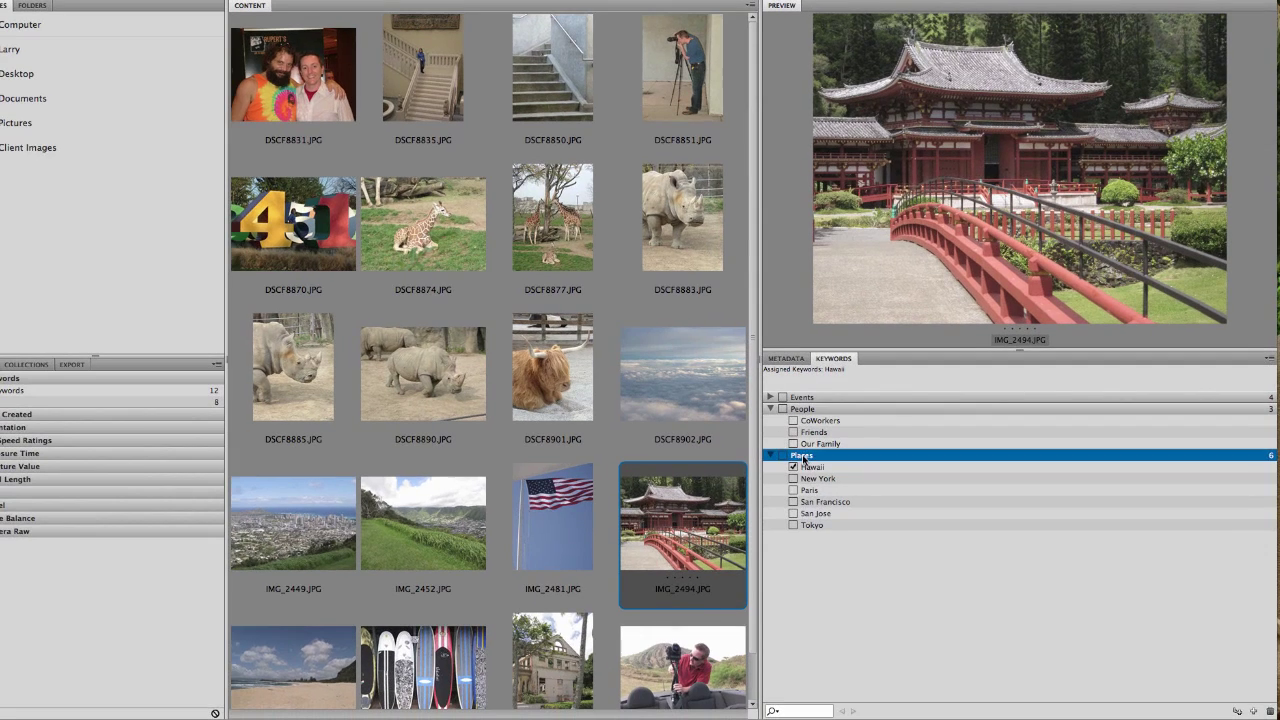
Create an Indiana sub-keyword under Places.
click(803, 458)
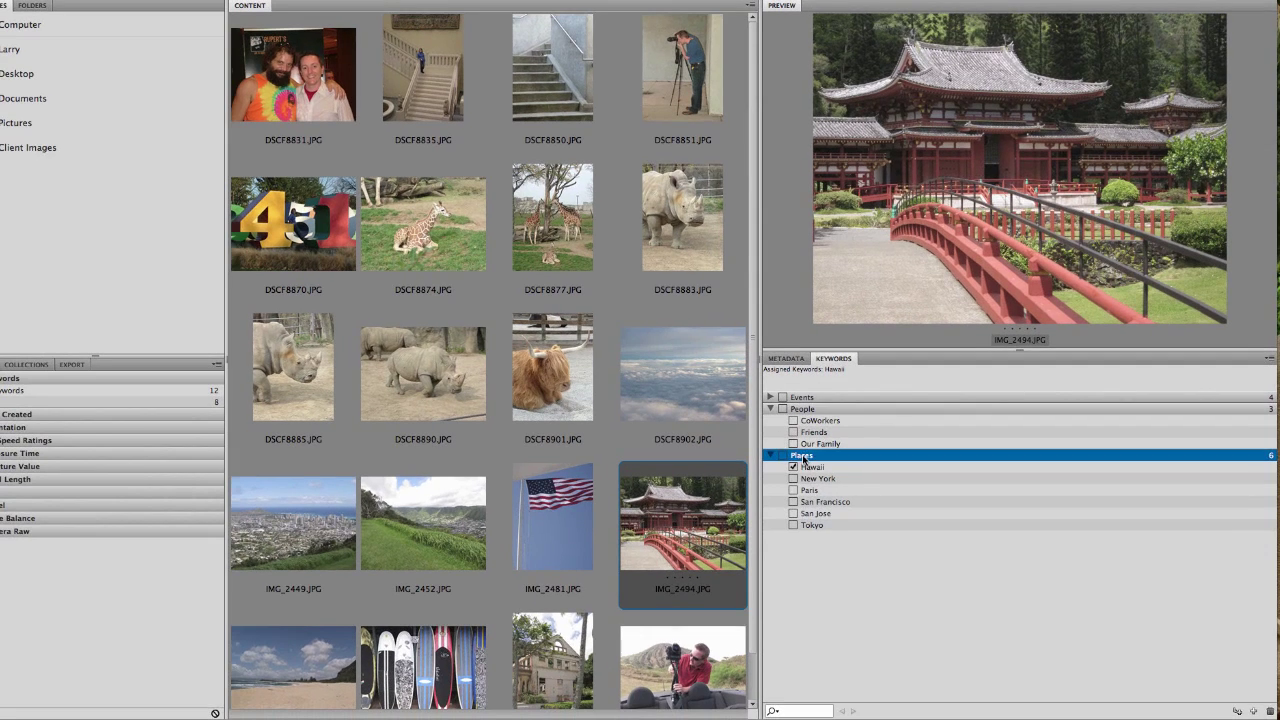
click(1238, 711)
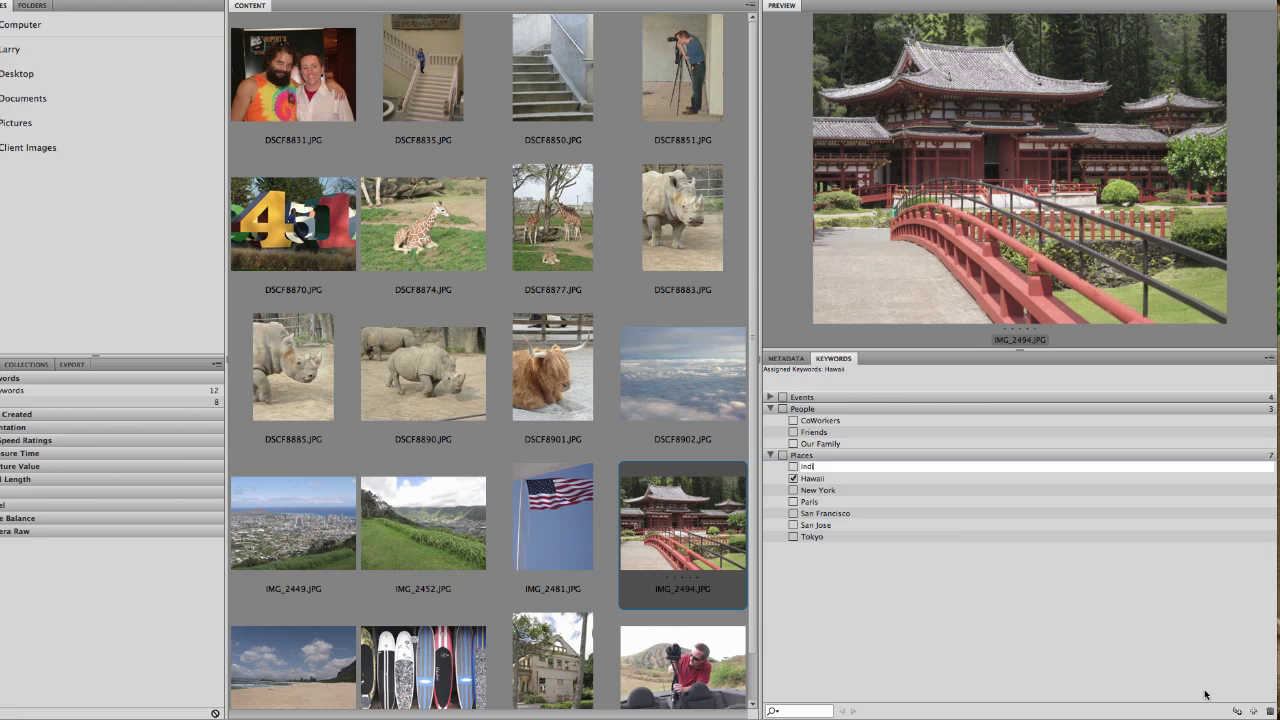
text(Indiana)
key(Return)
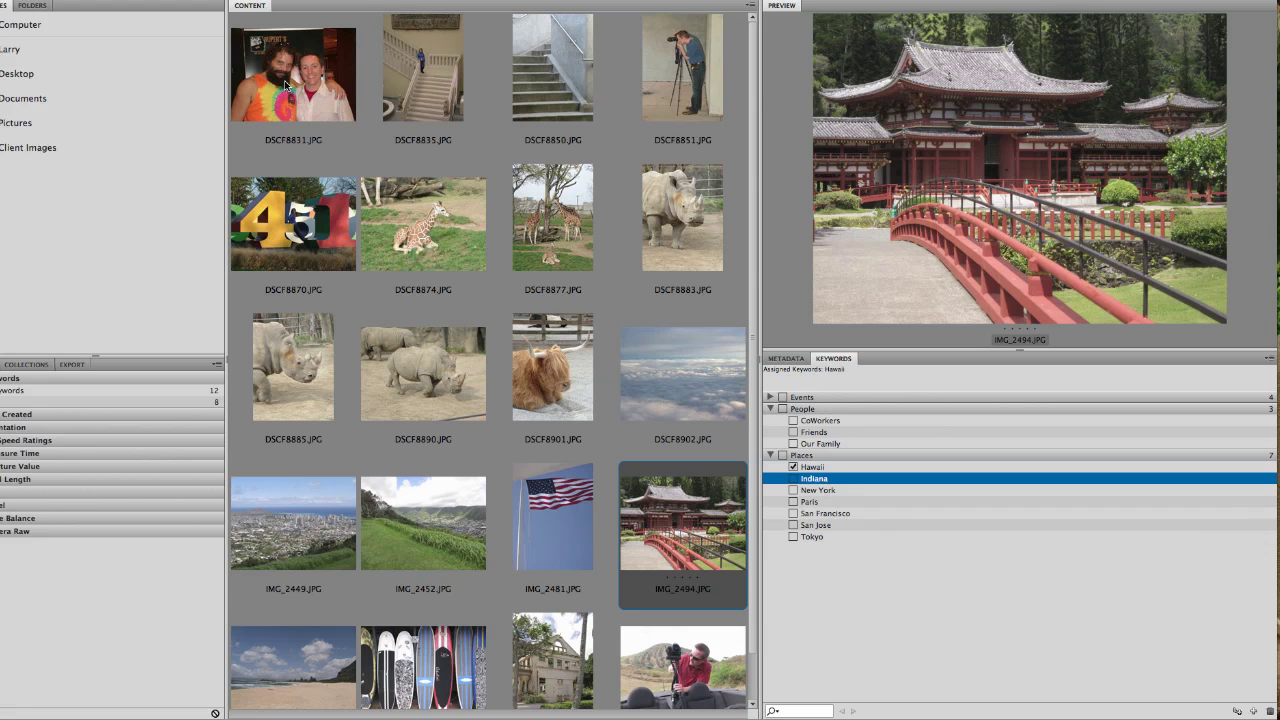
Select DSCF8831 through DSCF8901 and tag the 11 photos with Indiana.
click(293, 78)
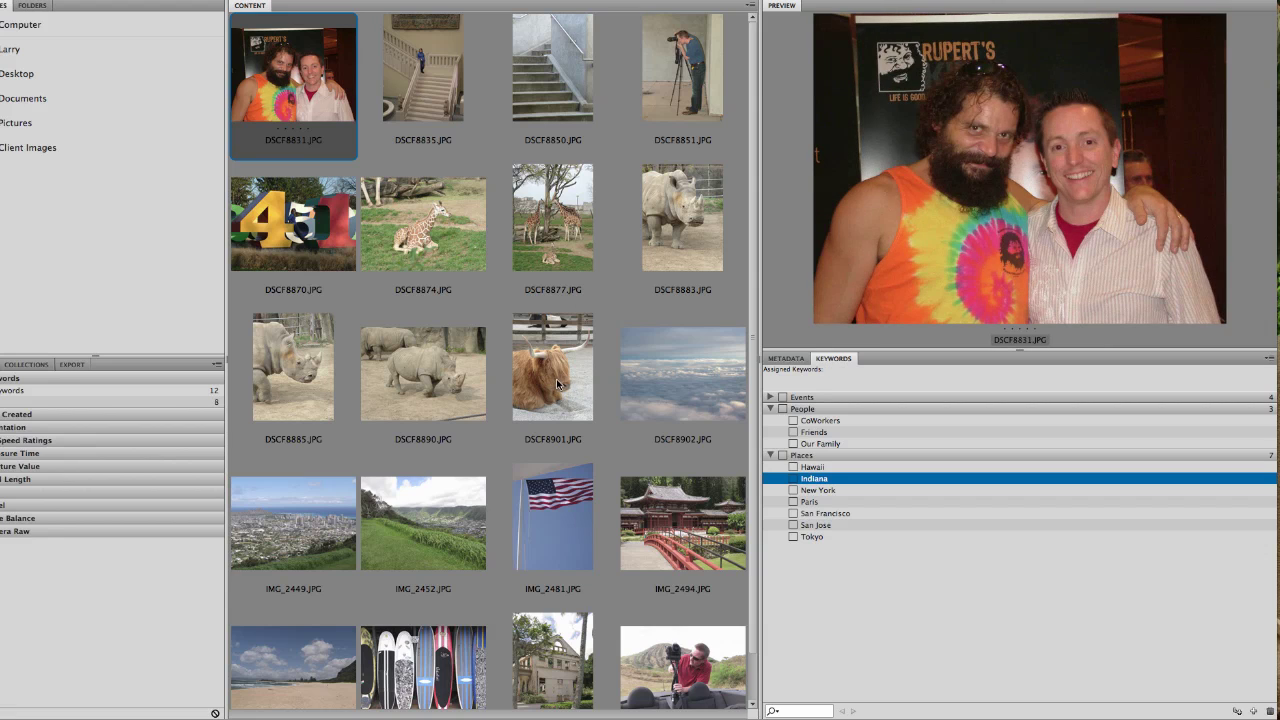
shift+click(557, 384)
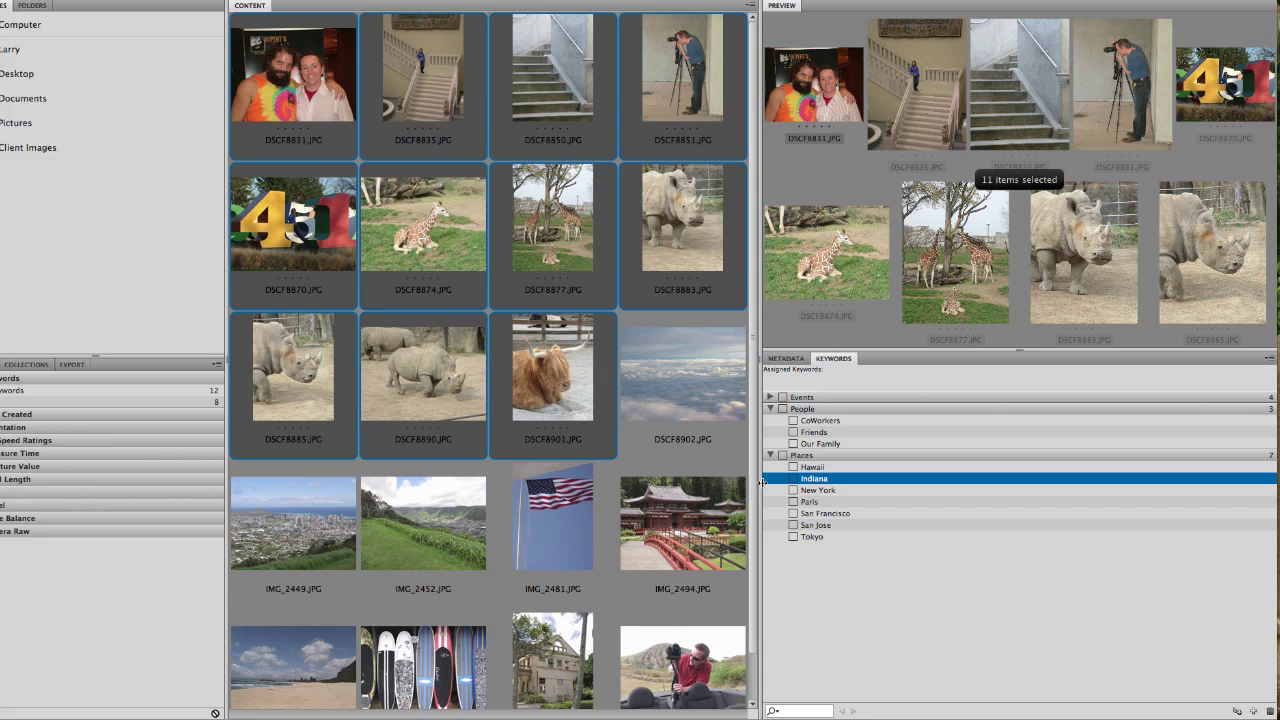
click(794, 480)
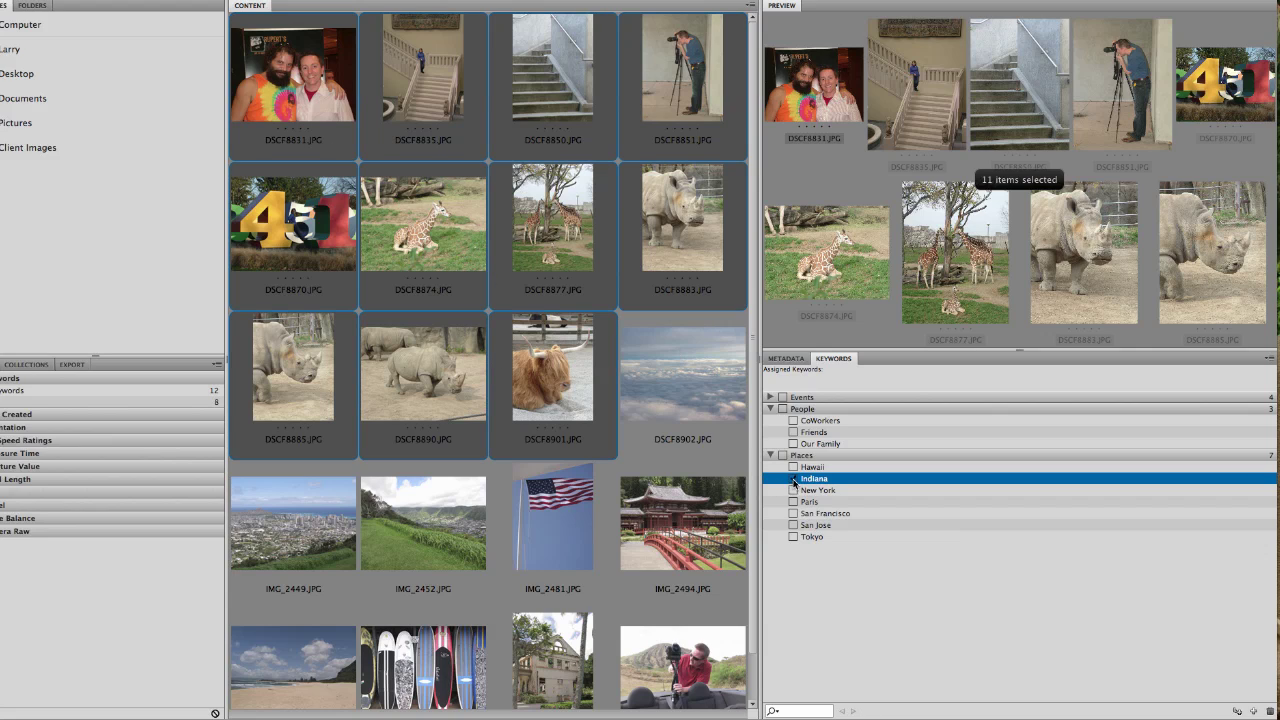
Check the clouds, giraffe, flag, highland cow and rhino photos' keywords; the flag keeps only Hawaii.
click(700, 398)
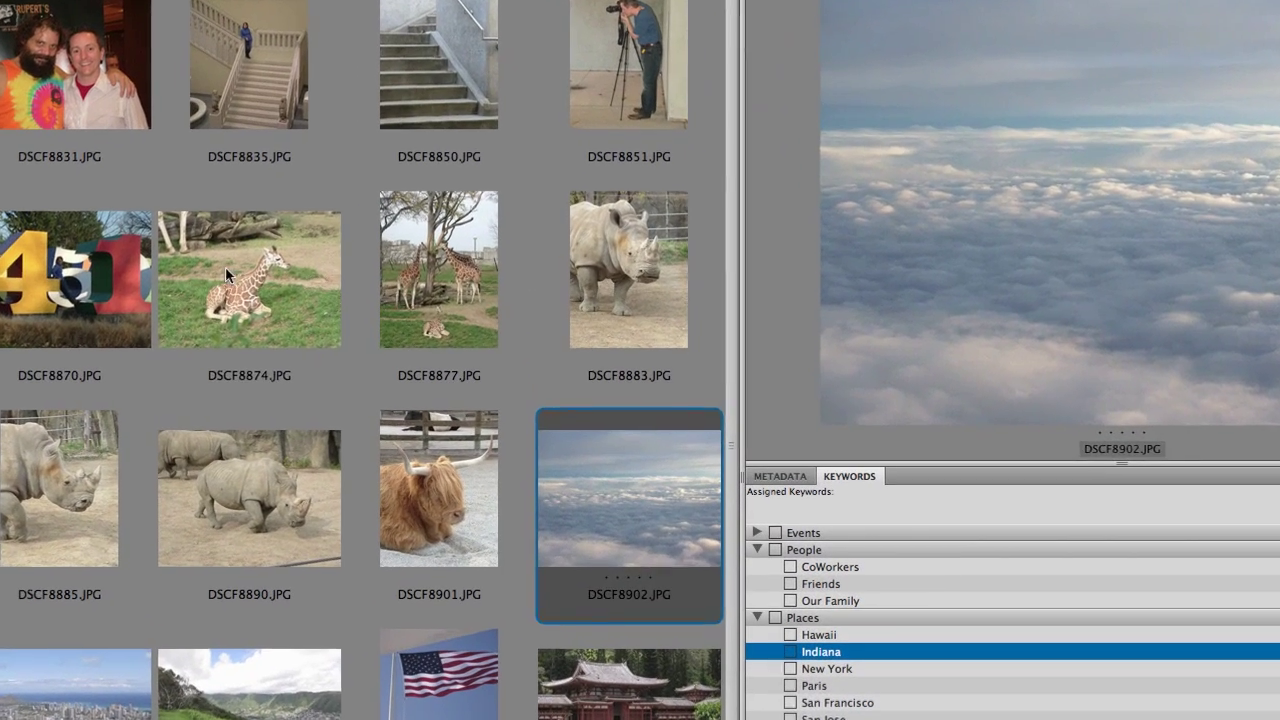
click(430, 235)
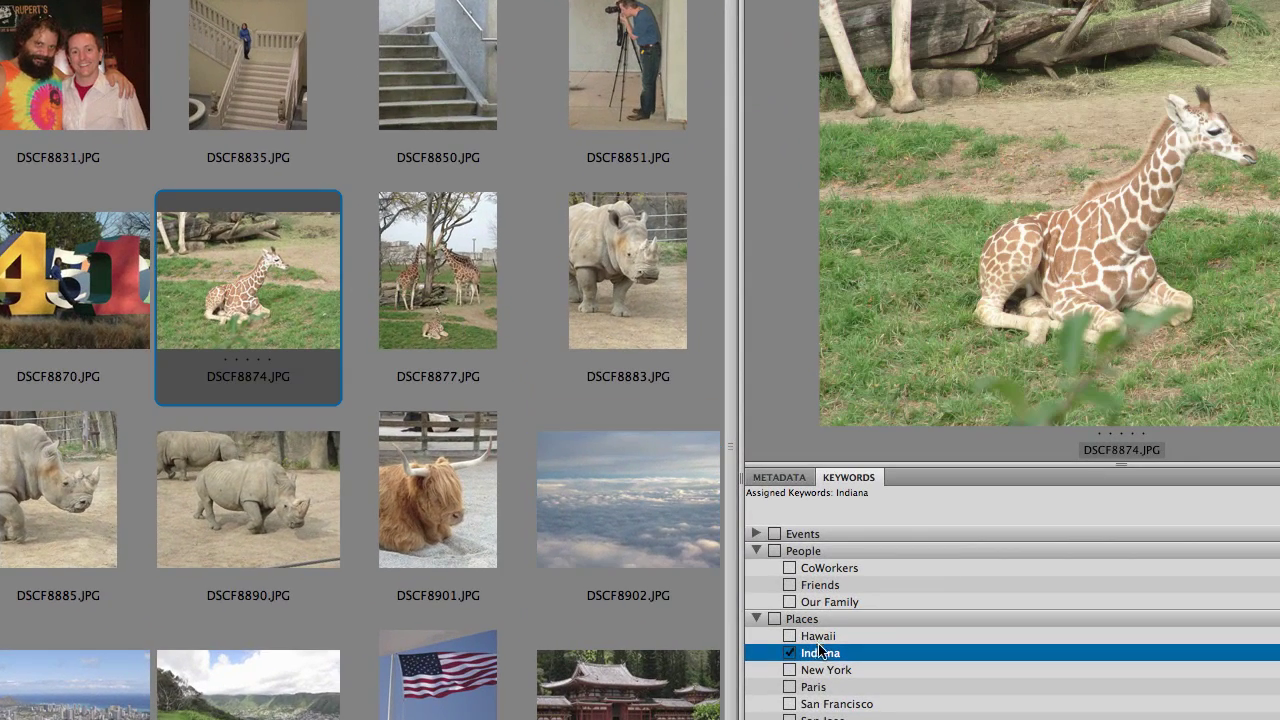
click(460, 309)
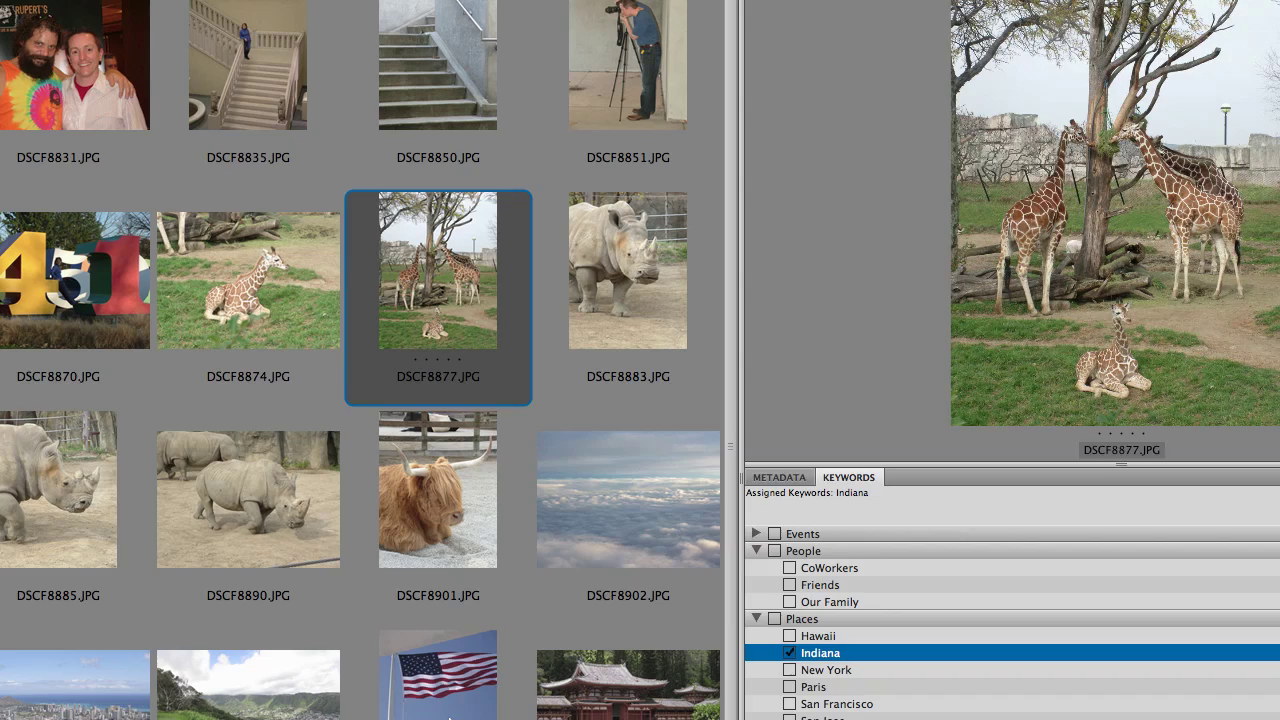
click(458, 705)
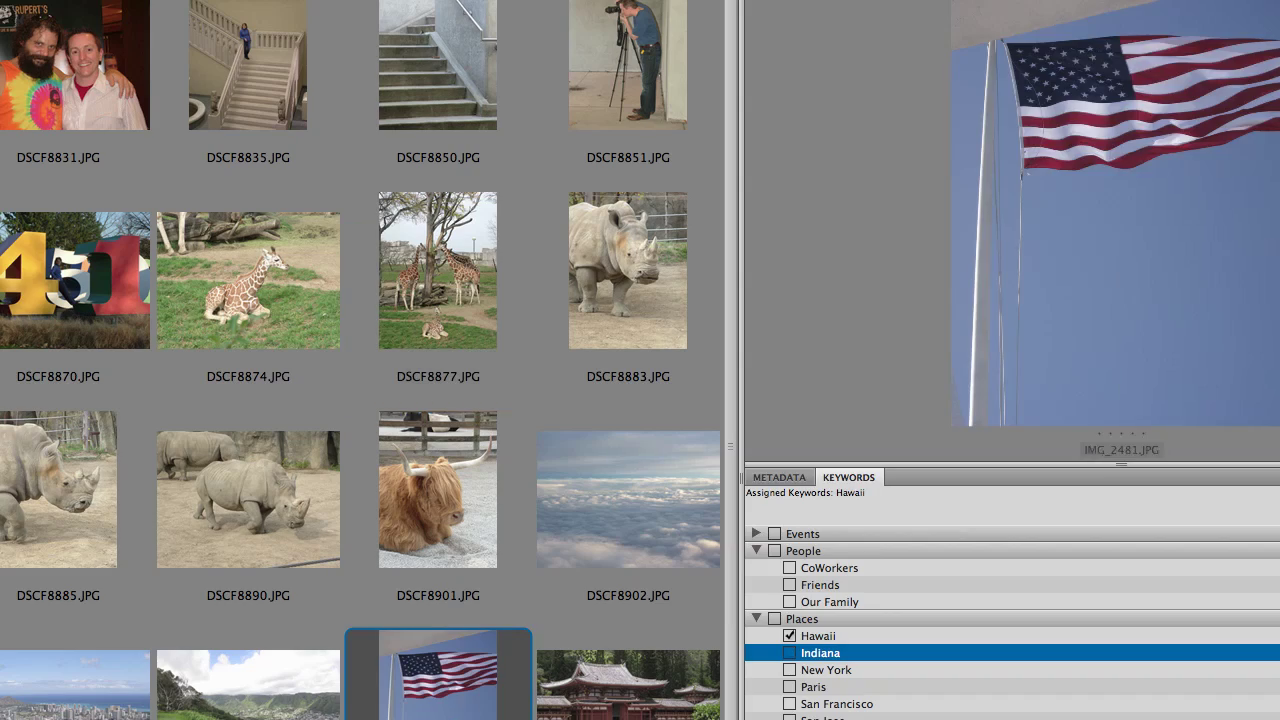
click(460, 492)
click(444, 349)
click(322, 302)
click(280, 470)
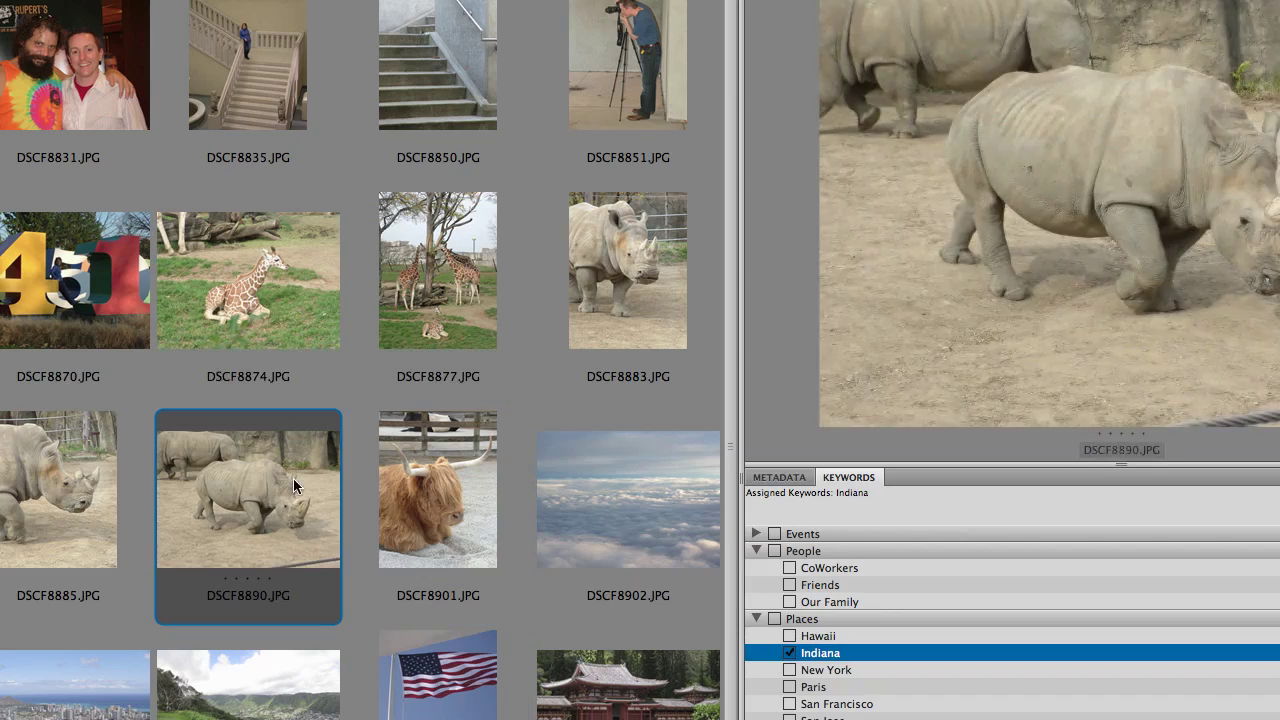
Recheck the Indiana tag on the highland cow, DSCF8874, DSCF8877 and rhino photos DSCF8885 and DSCF8890.
click(440, 480)
click(438, 270)
click(300, 330)
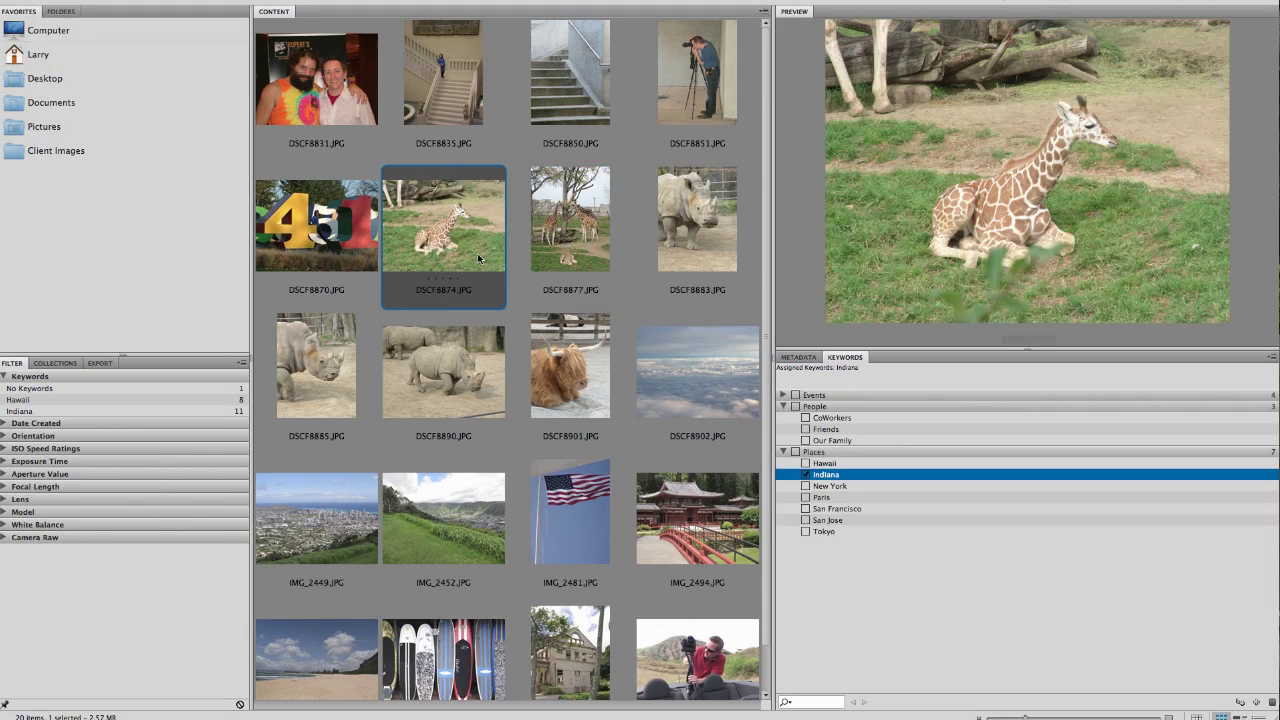
click(457, 345)
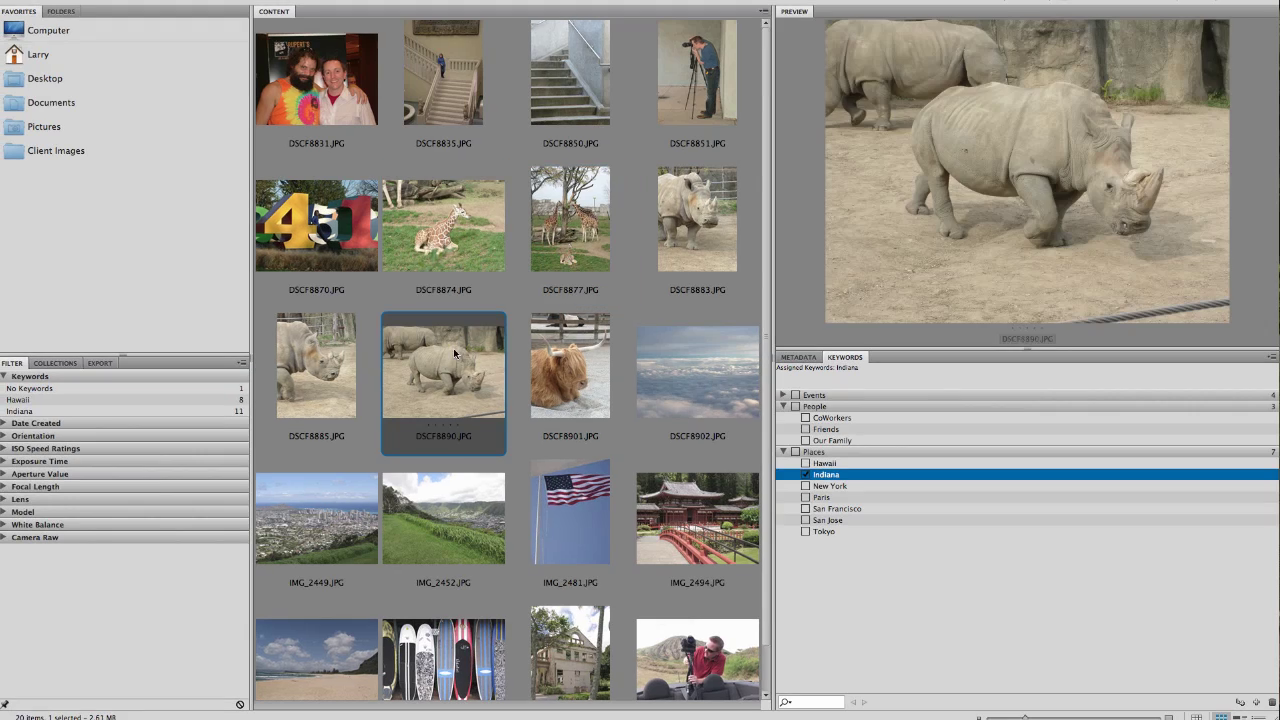
click(334, 350)
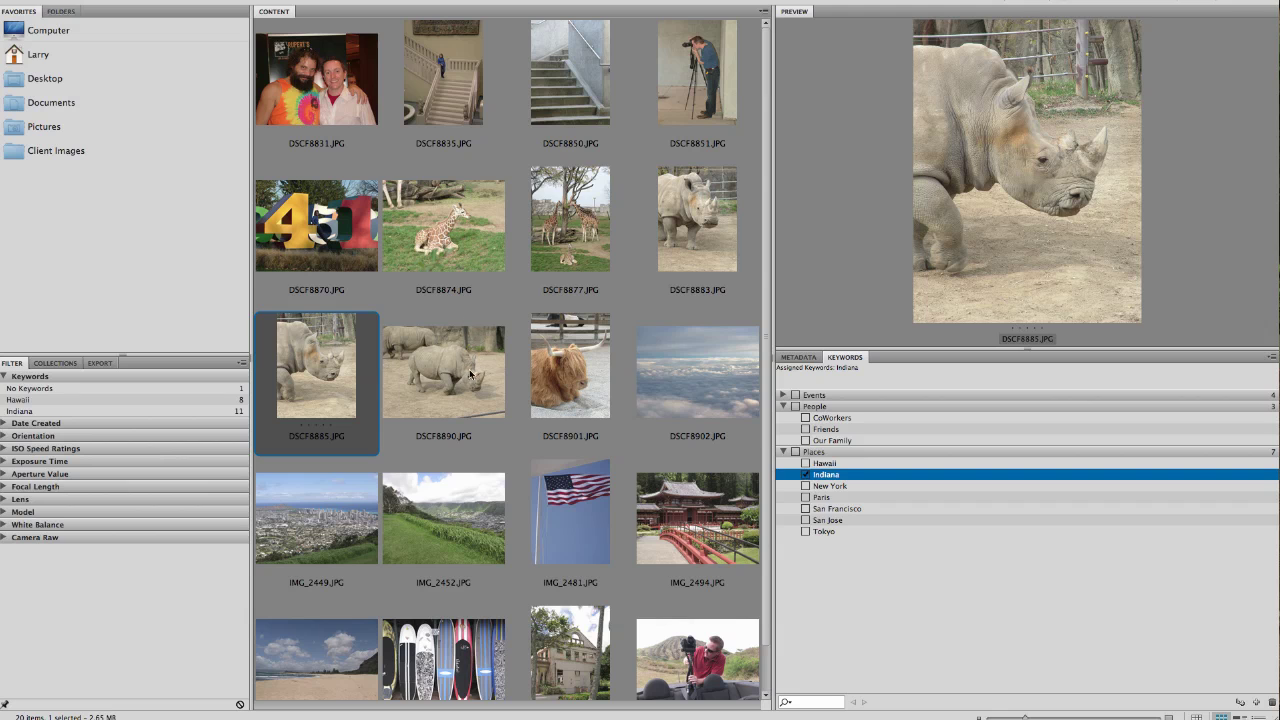
click(577, 383)
click(588, 255)
key(Right)
key(Left)
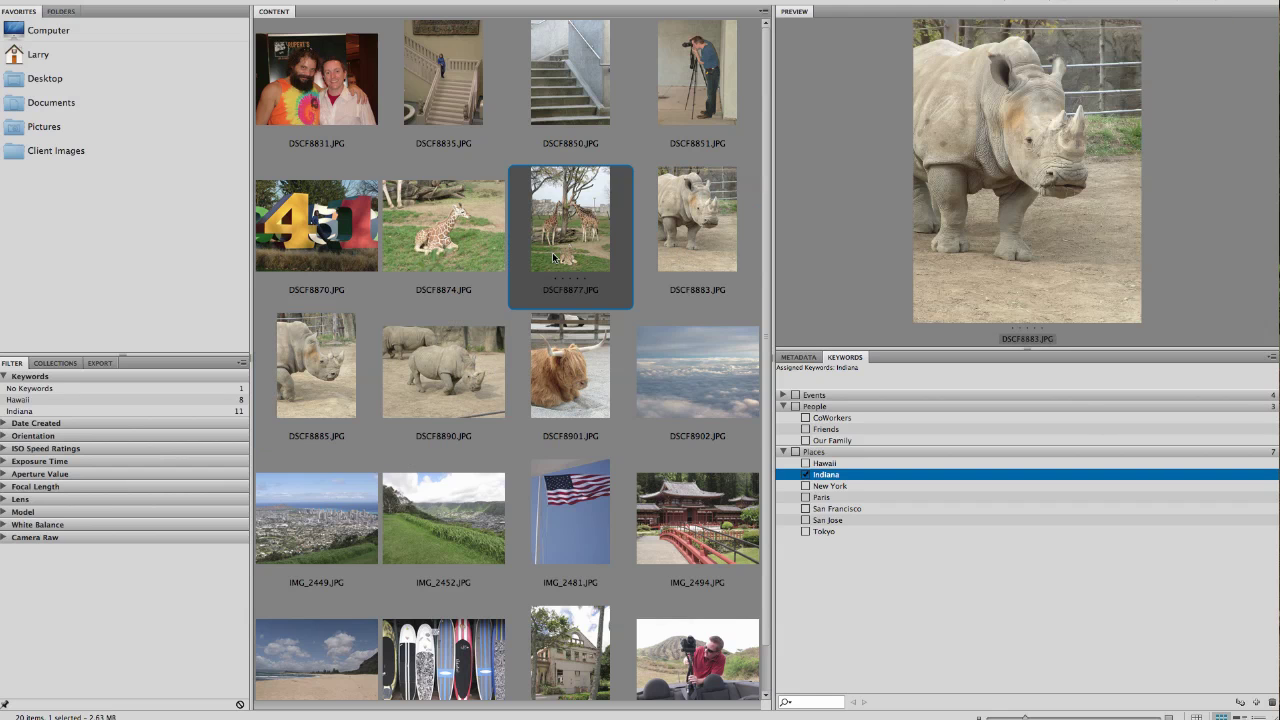
Select giraffe photo DSCF8874 and collapse the People and Places keyword groups.
click(484, 250)
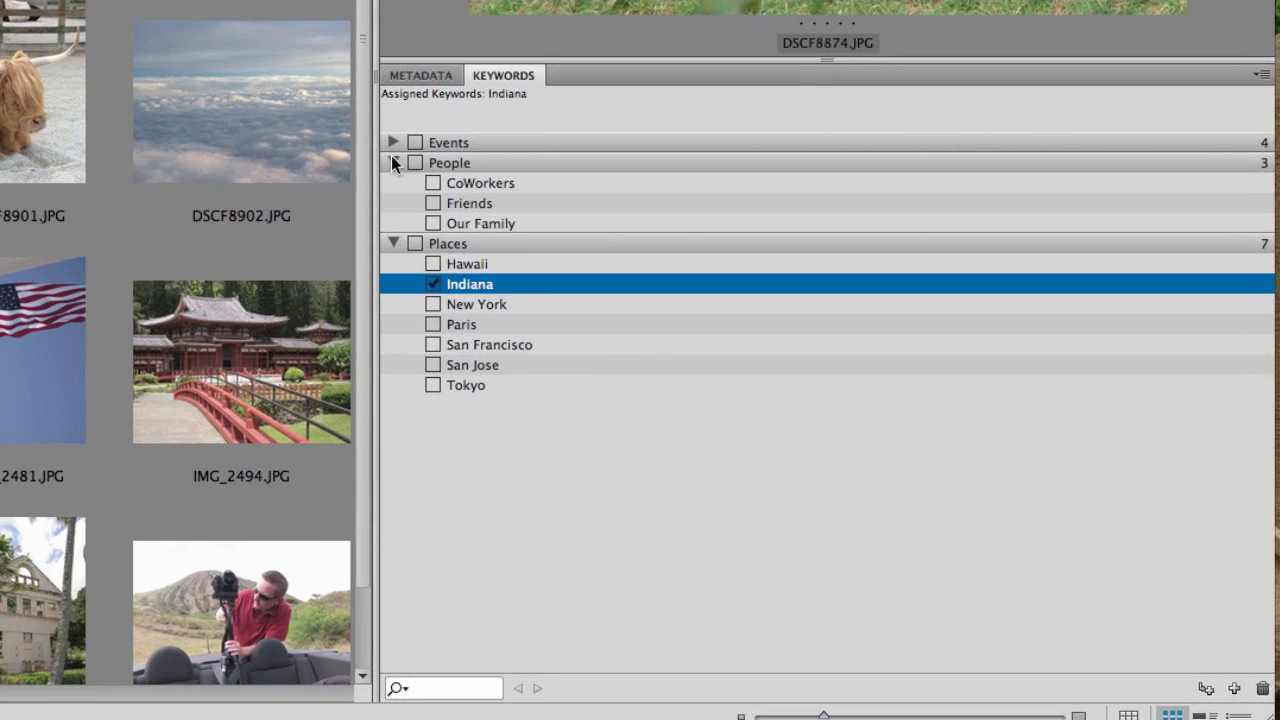
click(392, 162)
click(393, 184)
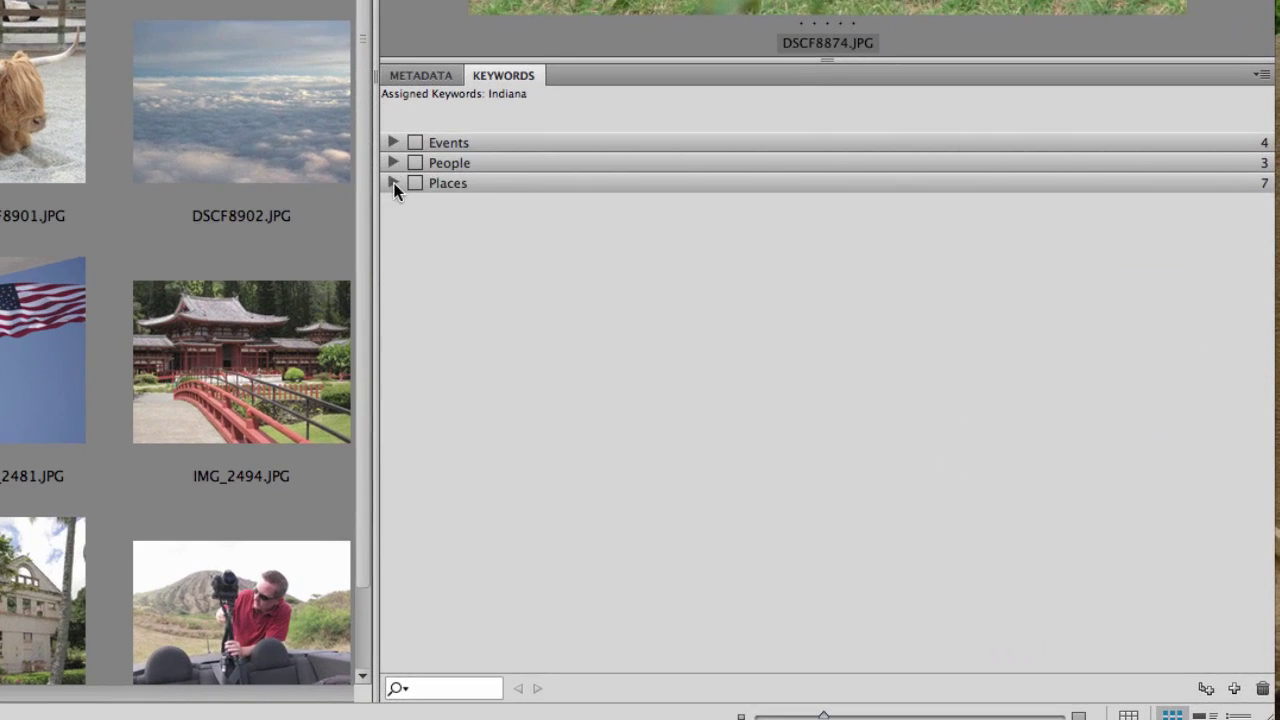
Create an Animals keyword and drag it out of Places to the top level.
click(1235, 689)
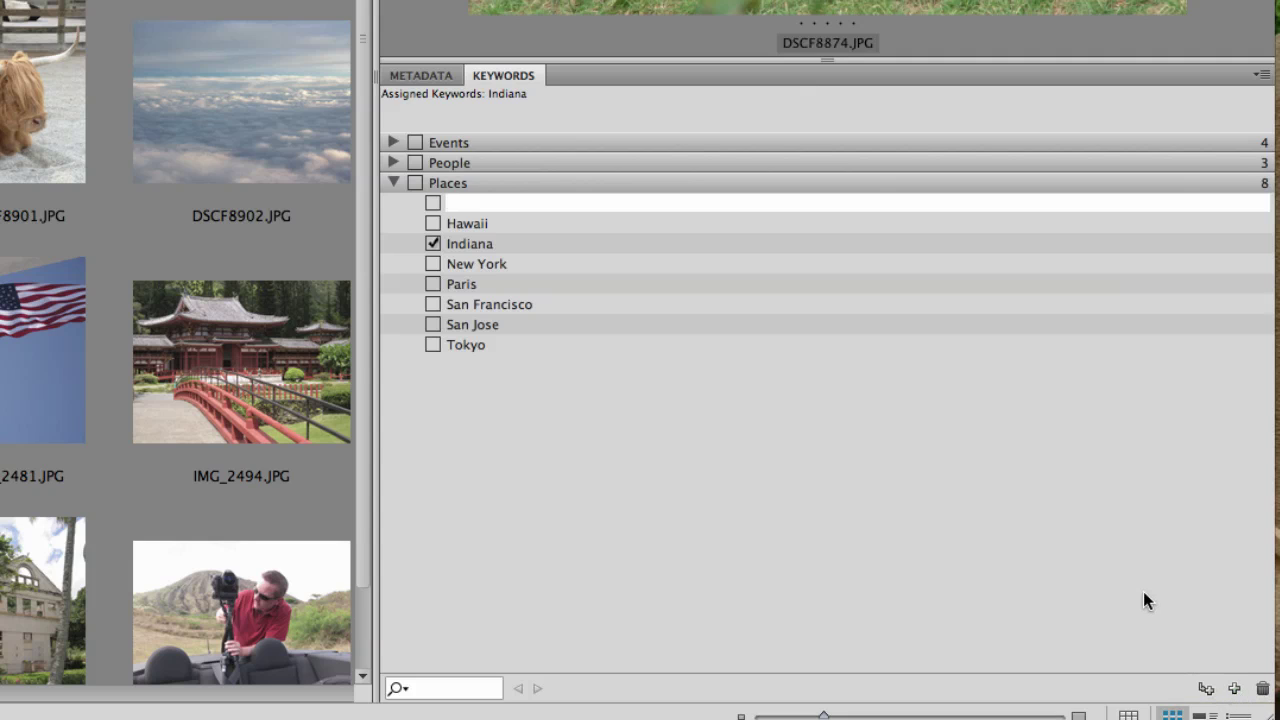
text(I)
text(Animals)
key(Return)
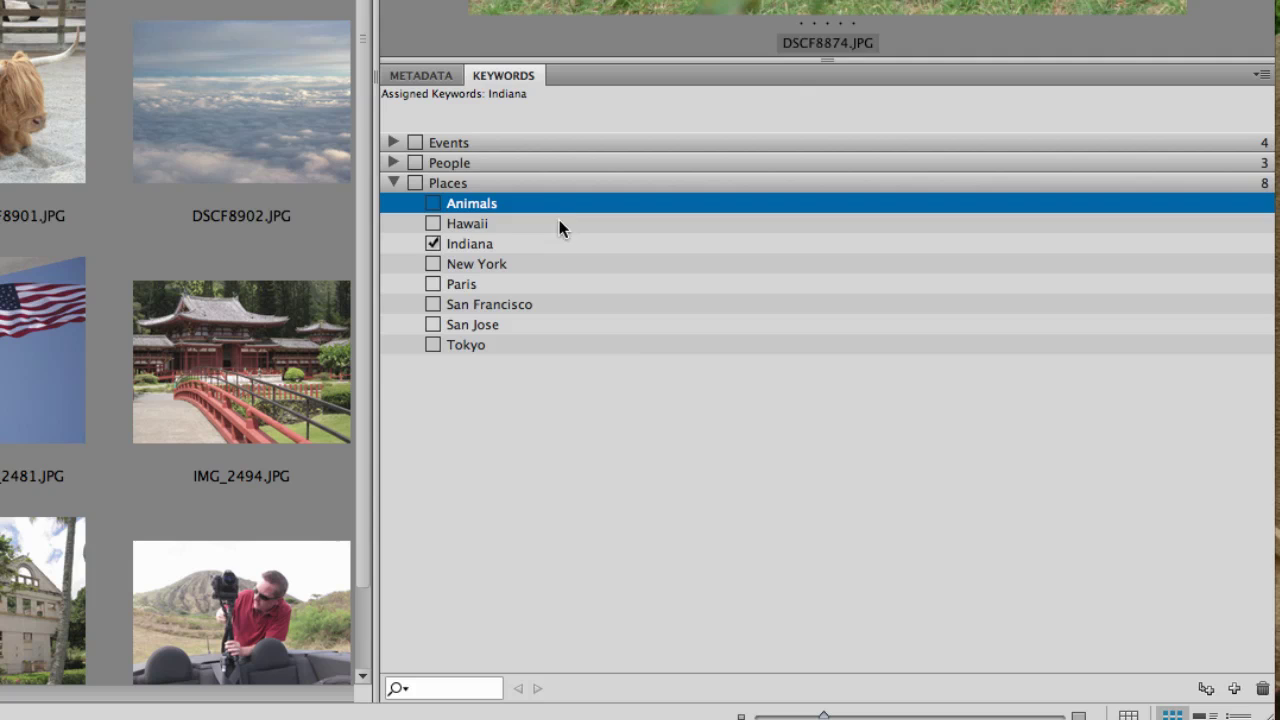
drag(476, 207, 454, 124)
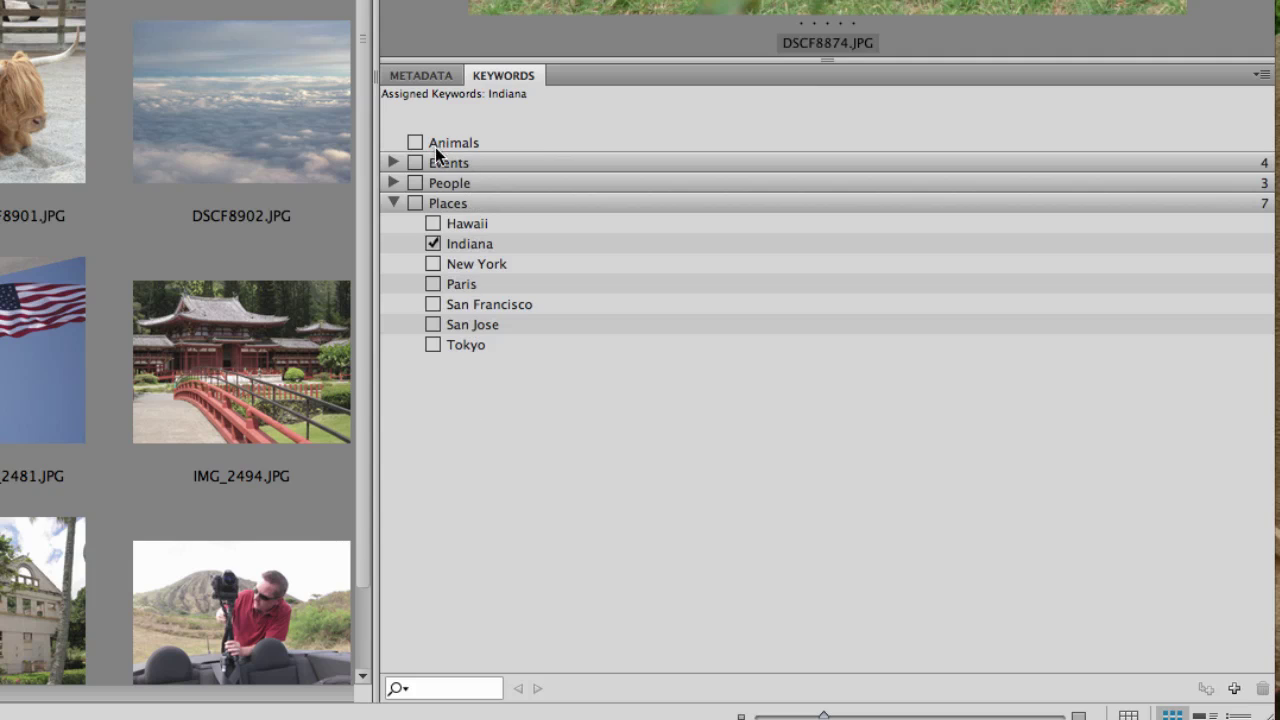
click(456, 143)
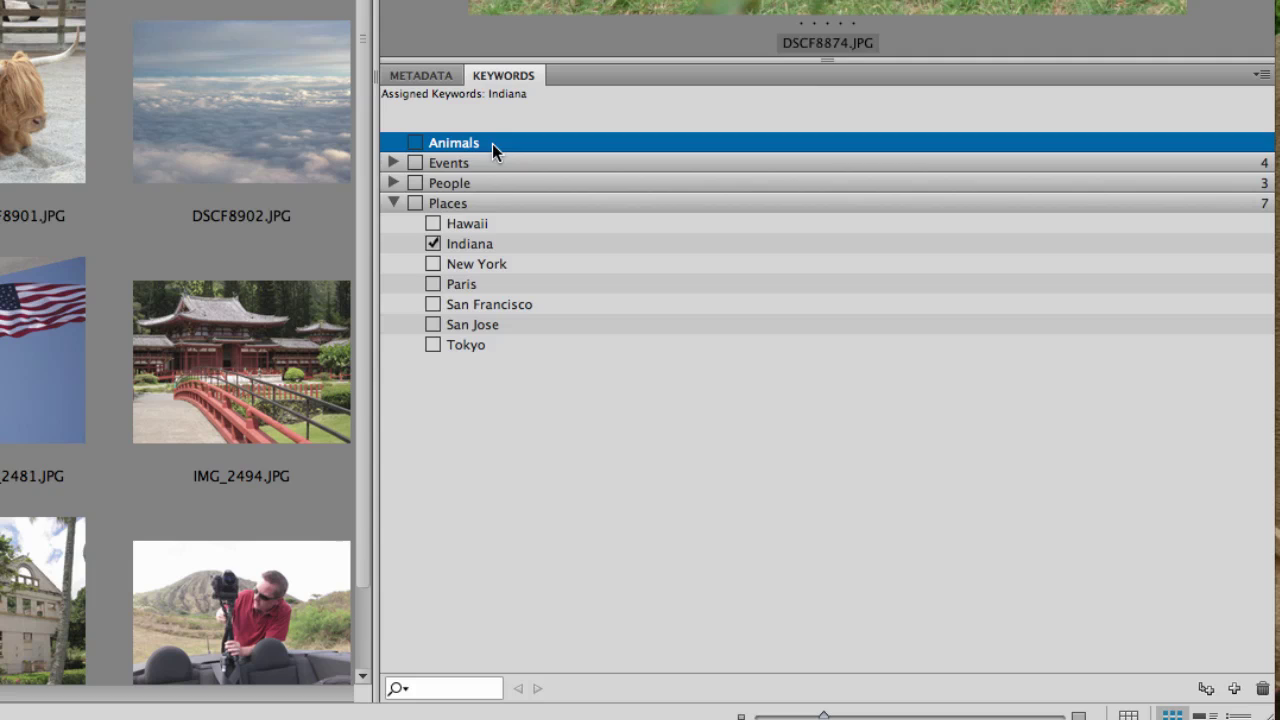
Add a Rhinos sub-keyword under Animals, then reselect Animals.
click(1206, 688)
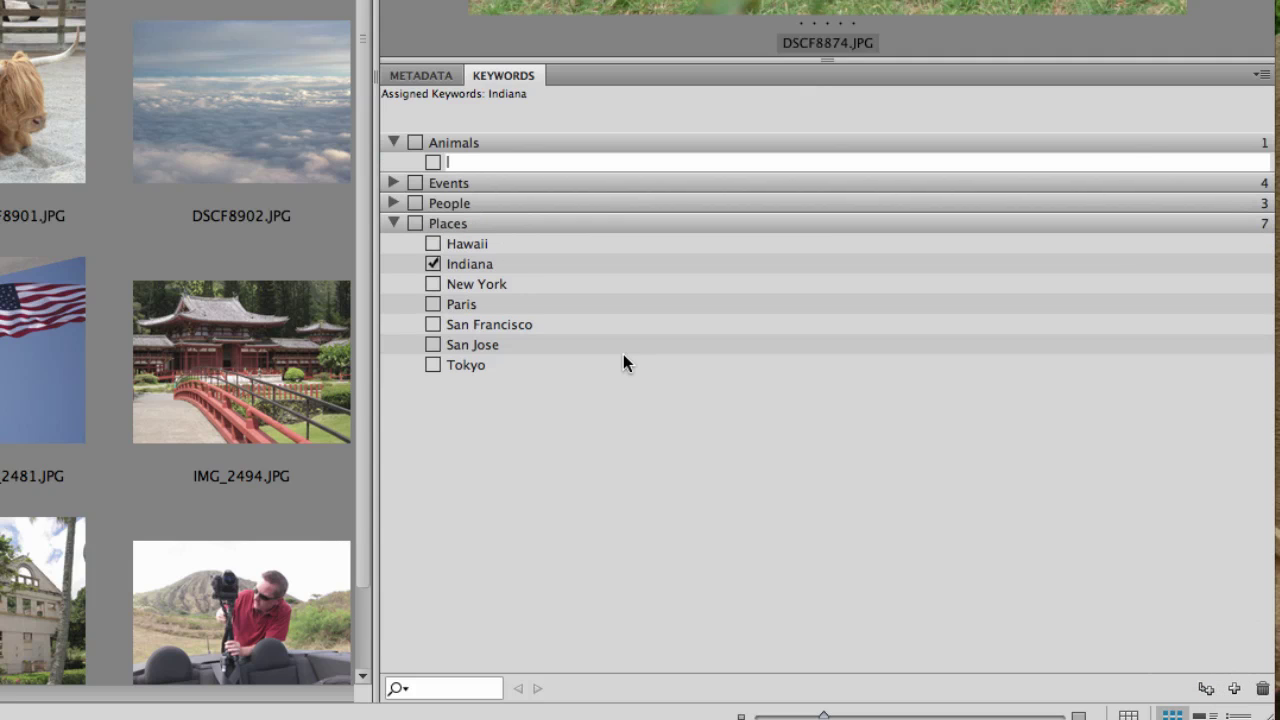
text(Rhinos)
key(Return)
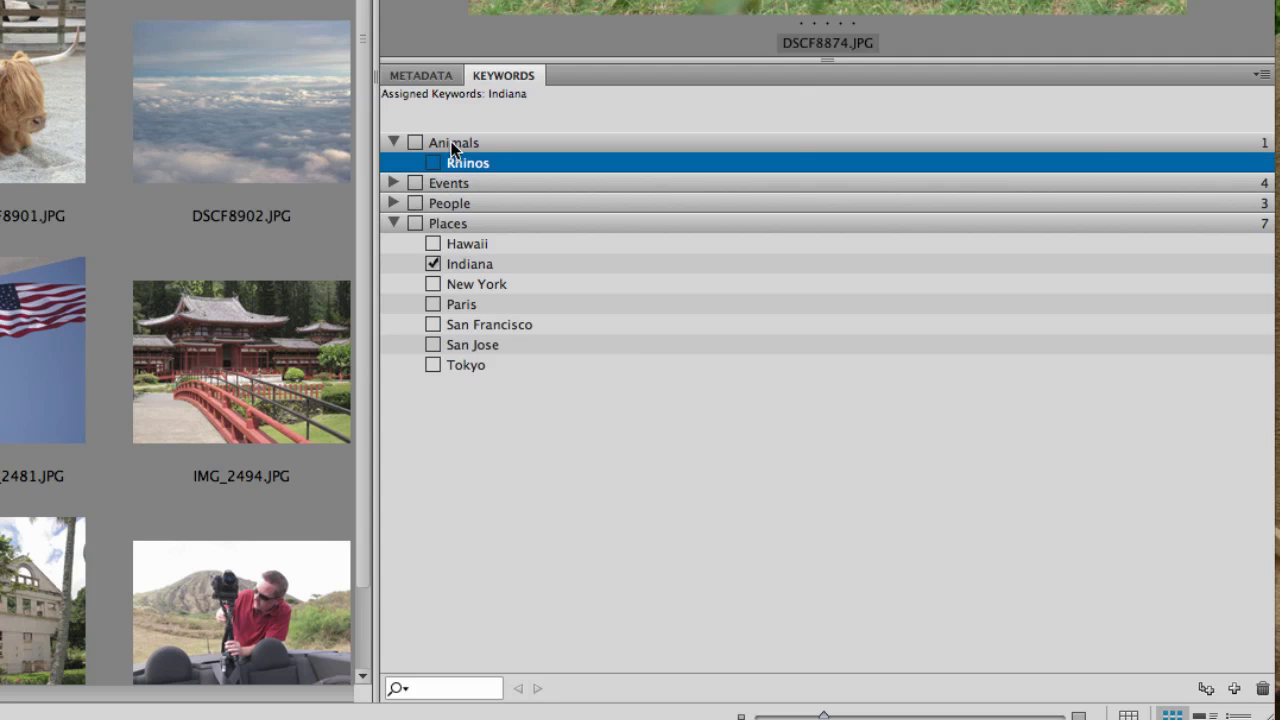
click(451, 146)
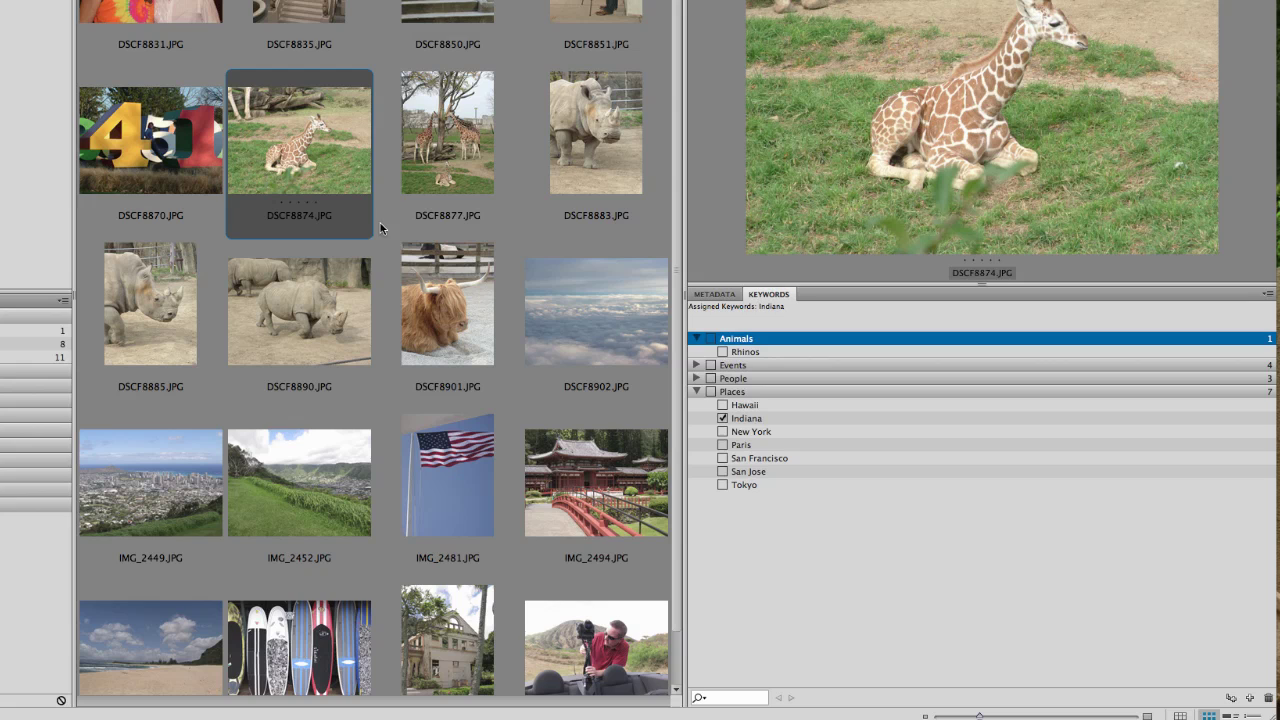
Tag six animal photos DSCF8874–DSCF8901 with Animals and the three rhino photos with Rhinos.
shift+click(445, 307)
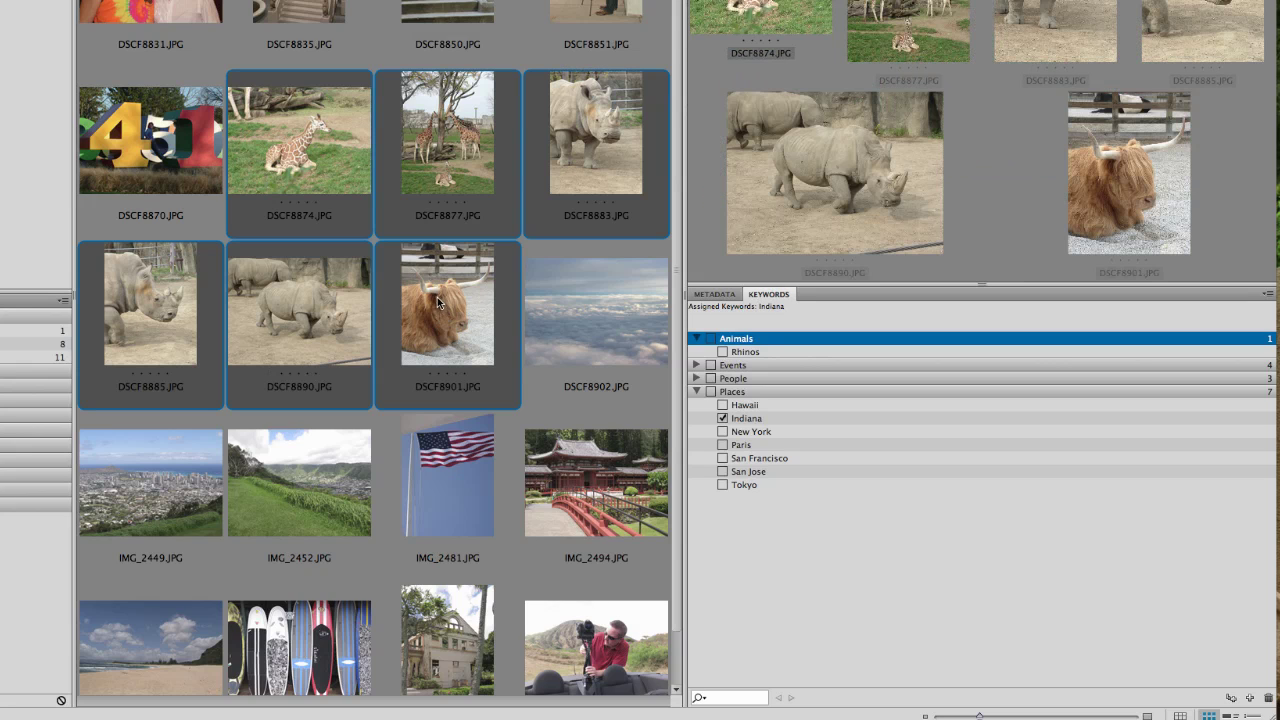
click(709, 339)
click(645, 222)
click(612, 169)
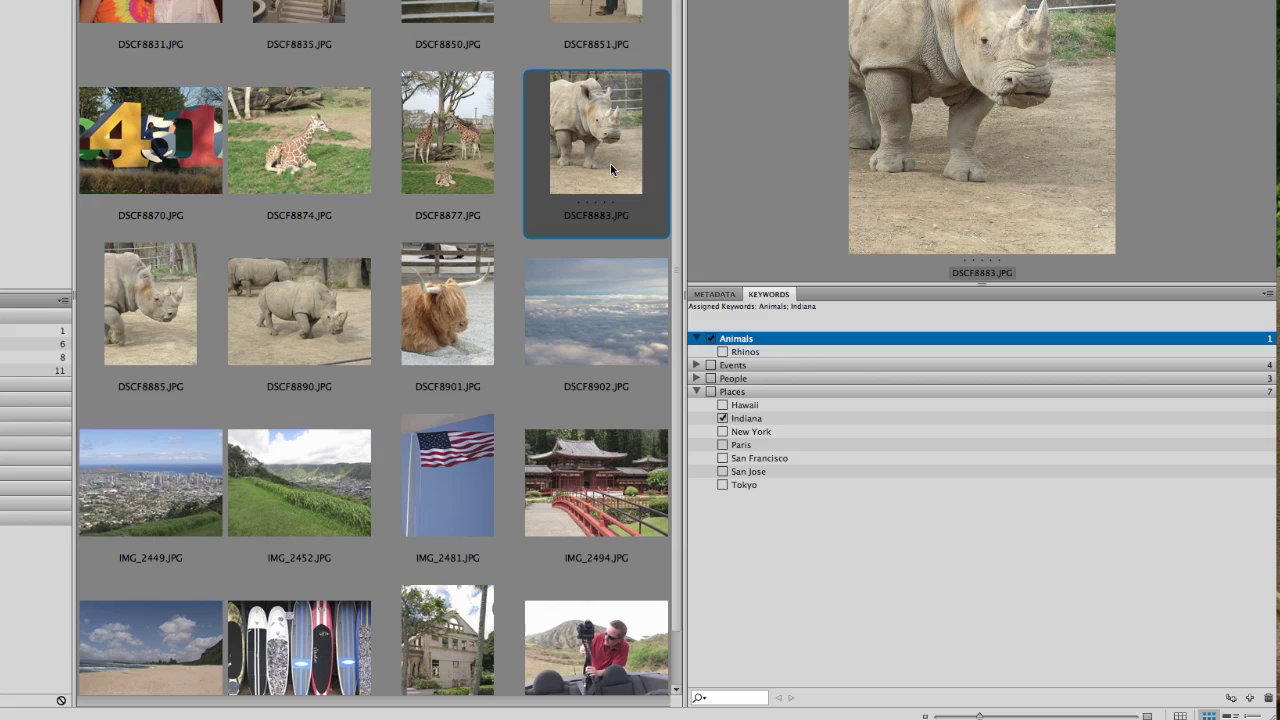
shift+click(323, 342)
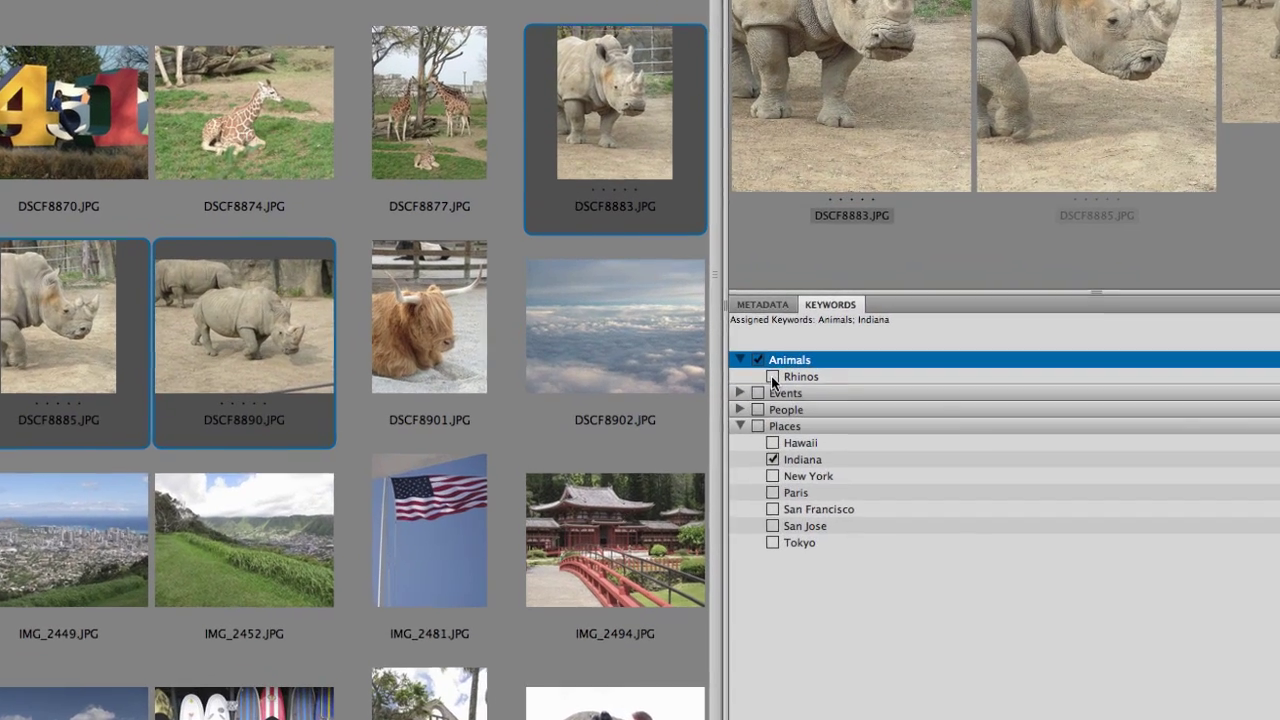
click(722, 352)
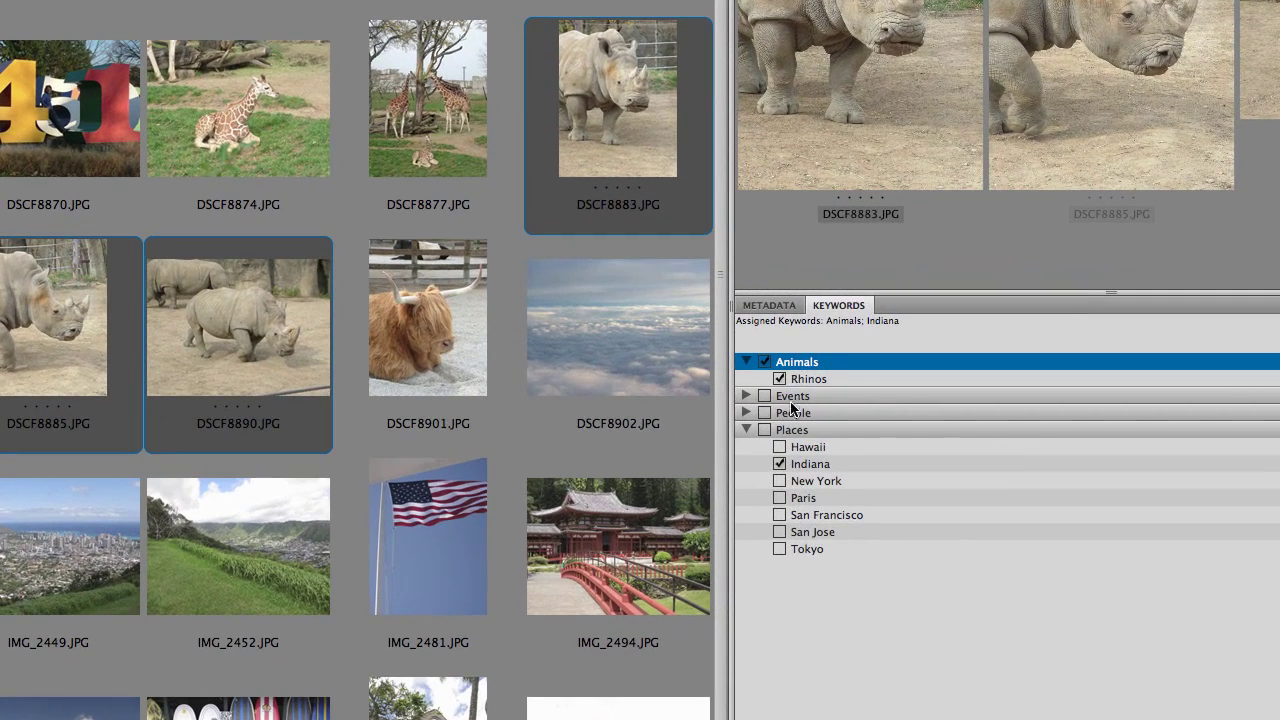
Verify tags: clouds photo has none, rhino DSCF8890 has Animals and Rhinos, highland cow lacks Rhinos.
click(590, 355)
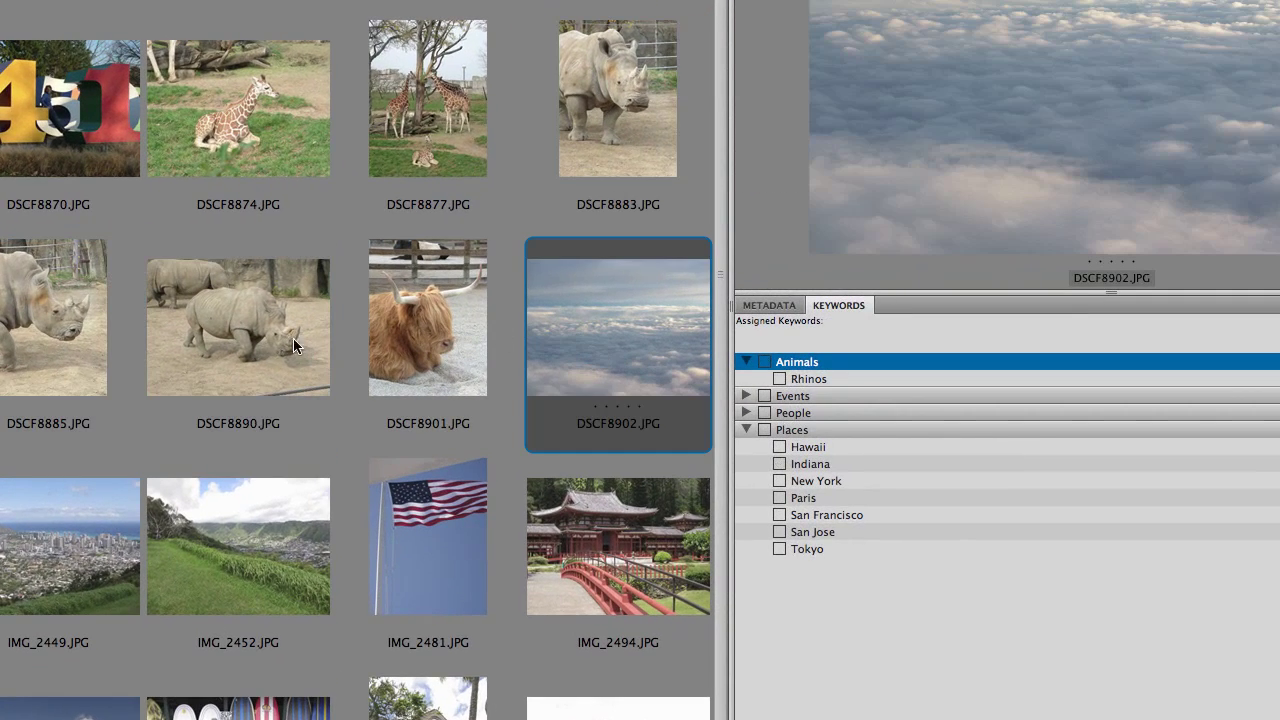
click(237, 310)
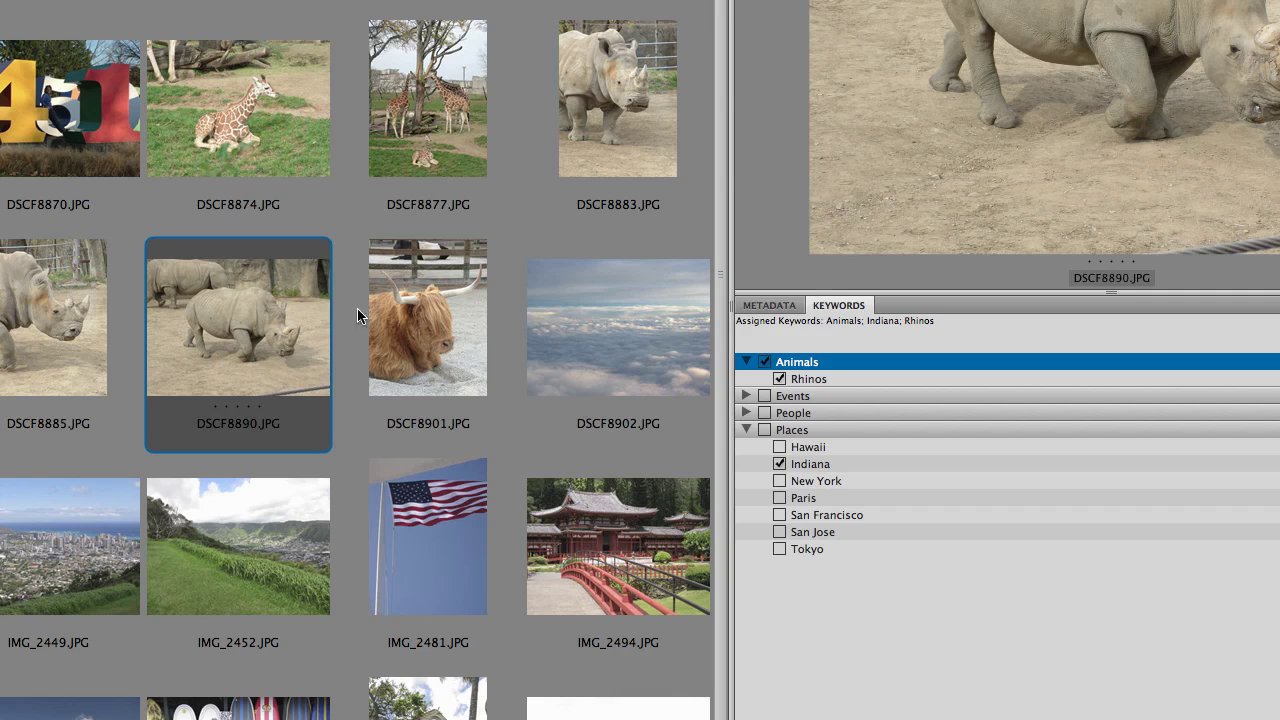
click(431, 360)
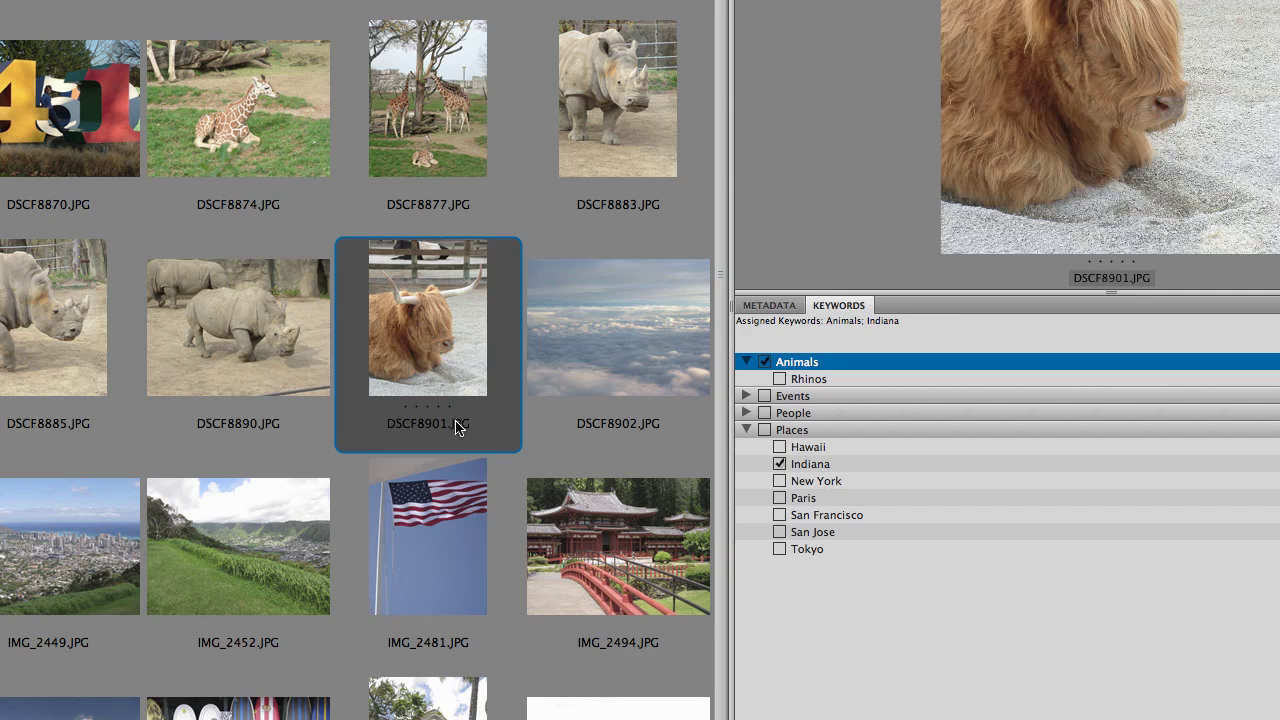
click(287, 359)
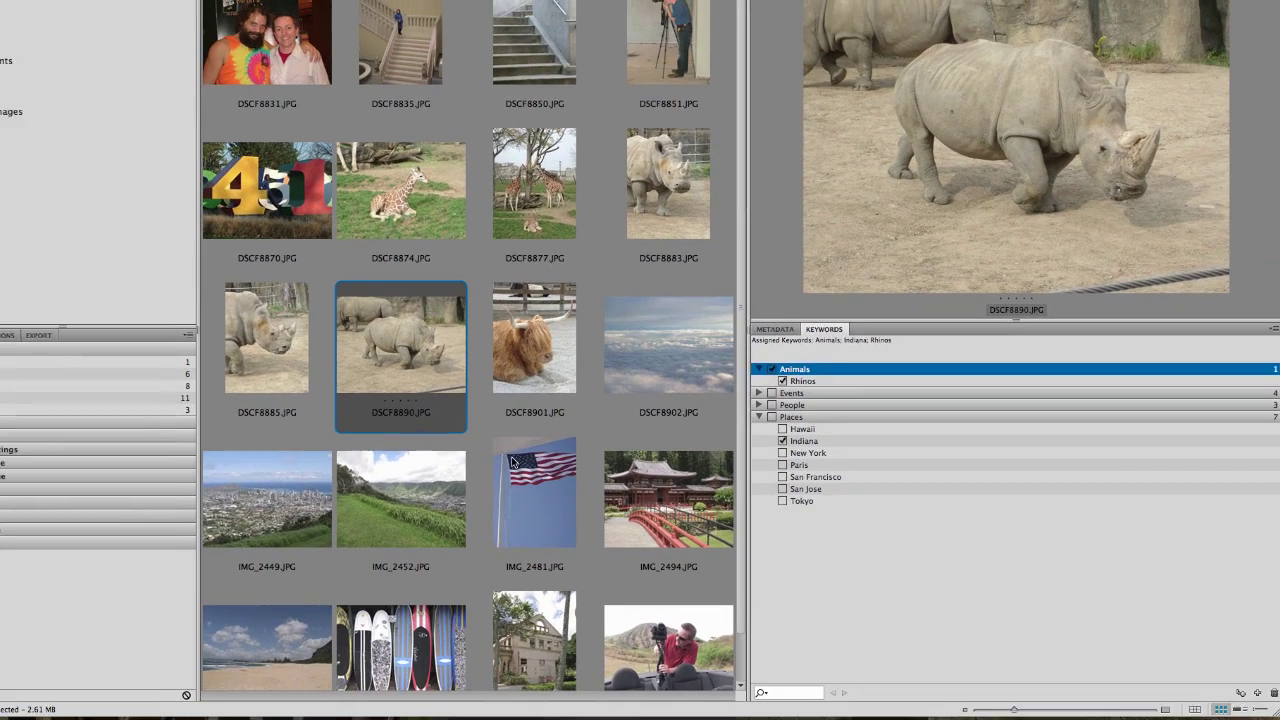
scroll(737, 388, down, 2)
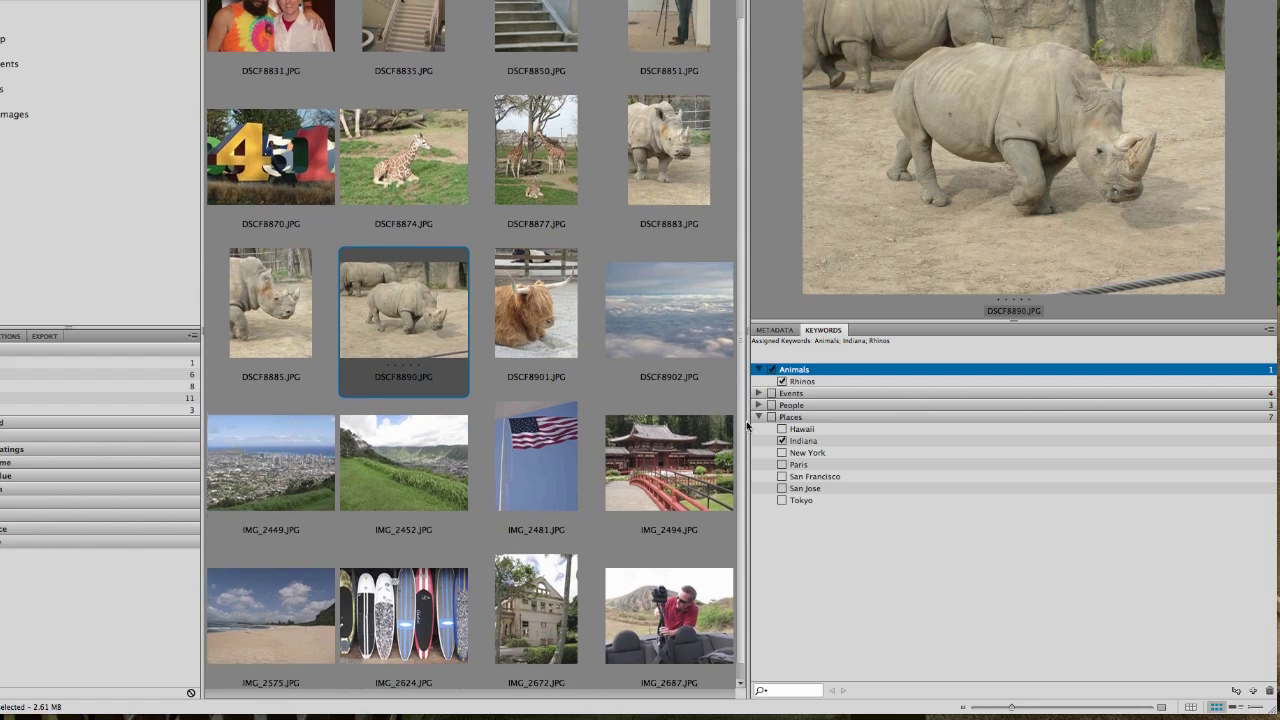
Select flag photo IMG_2481 and create a top-level Stock Images keyword.
click(553, 425)
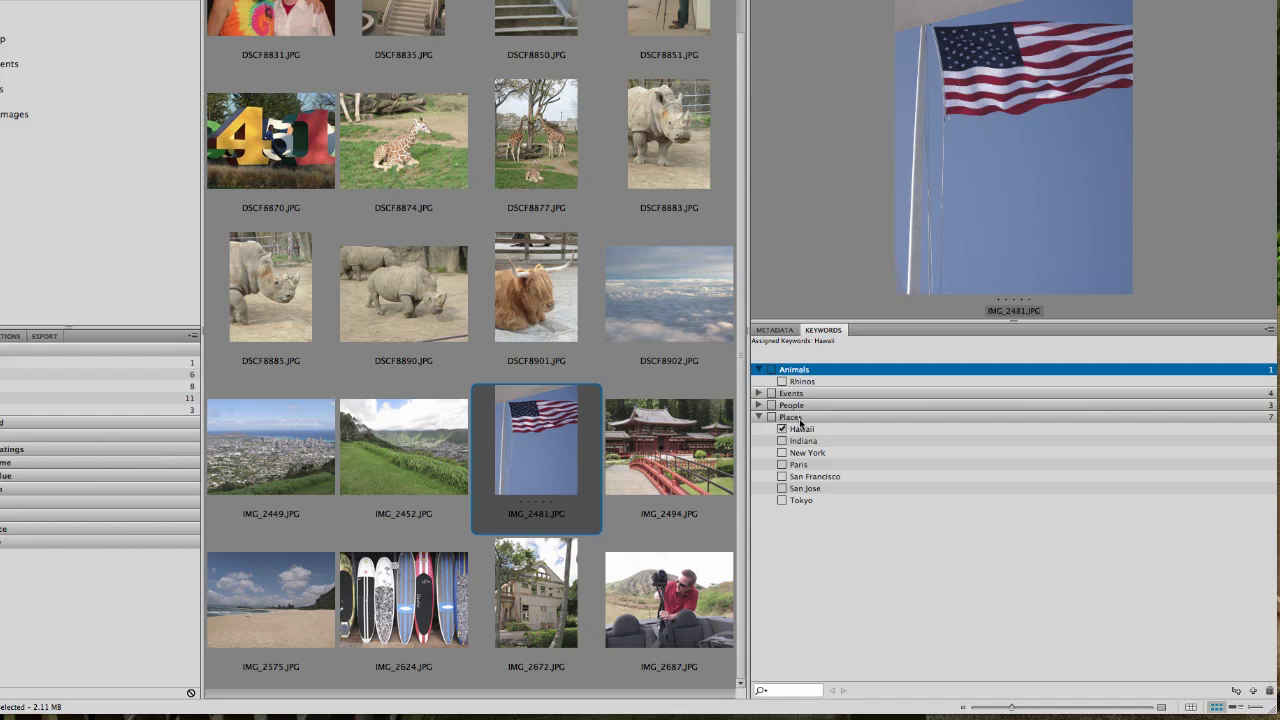
click(1254, 692)
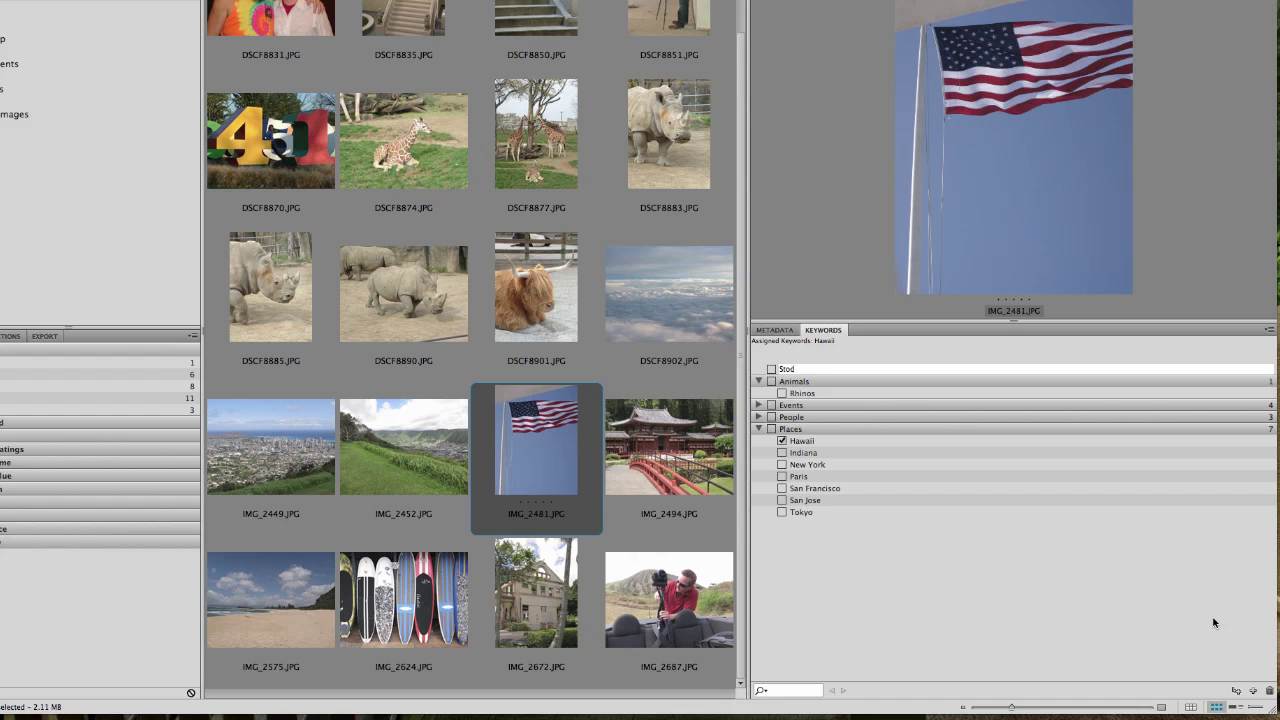
text(Stock Images)
key(Return)
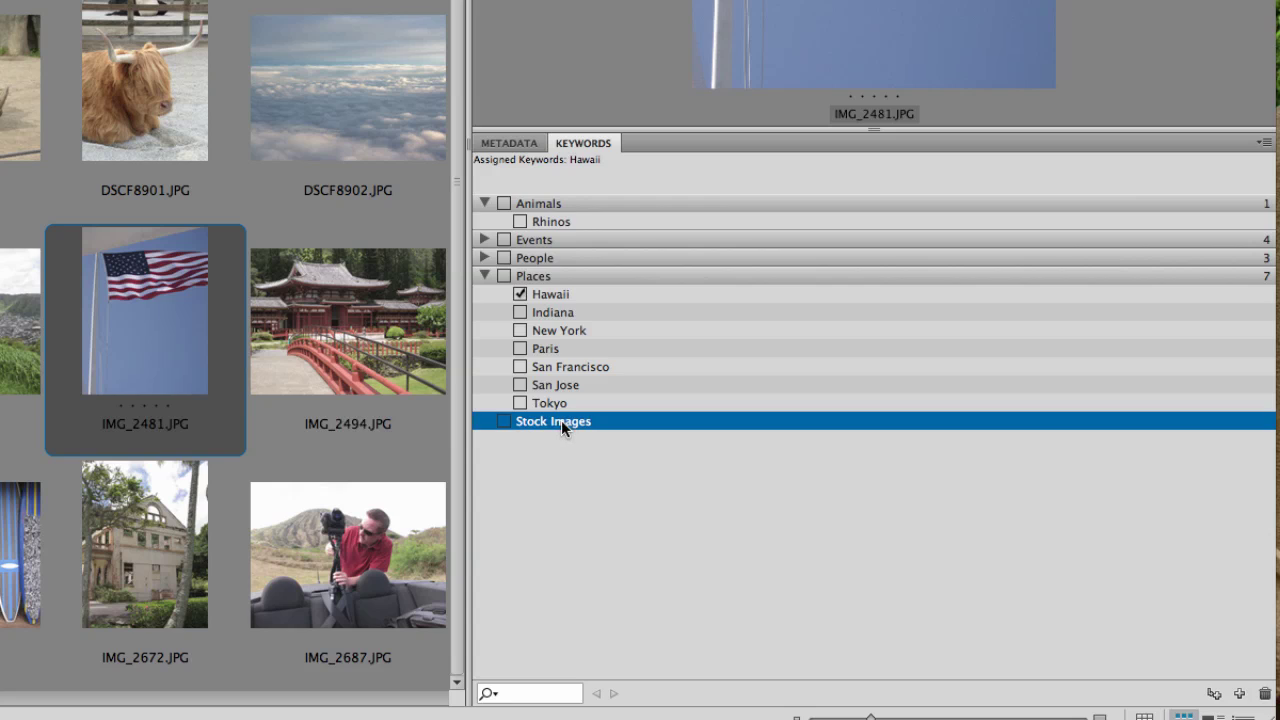
Add Flags and Clouds sub-keywords under Stock Images.
click(1214, 694)
text(f)
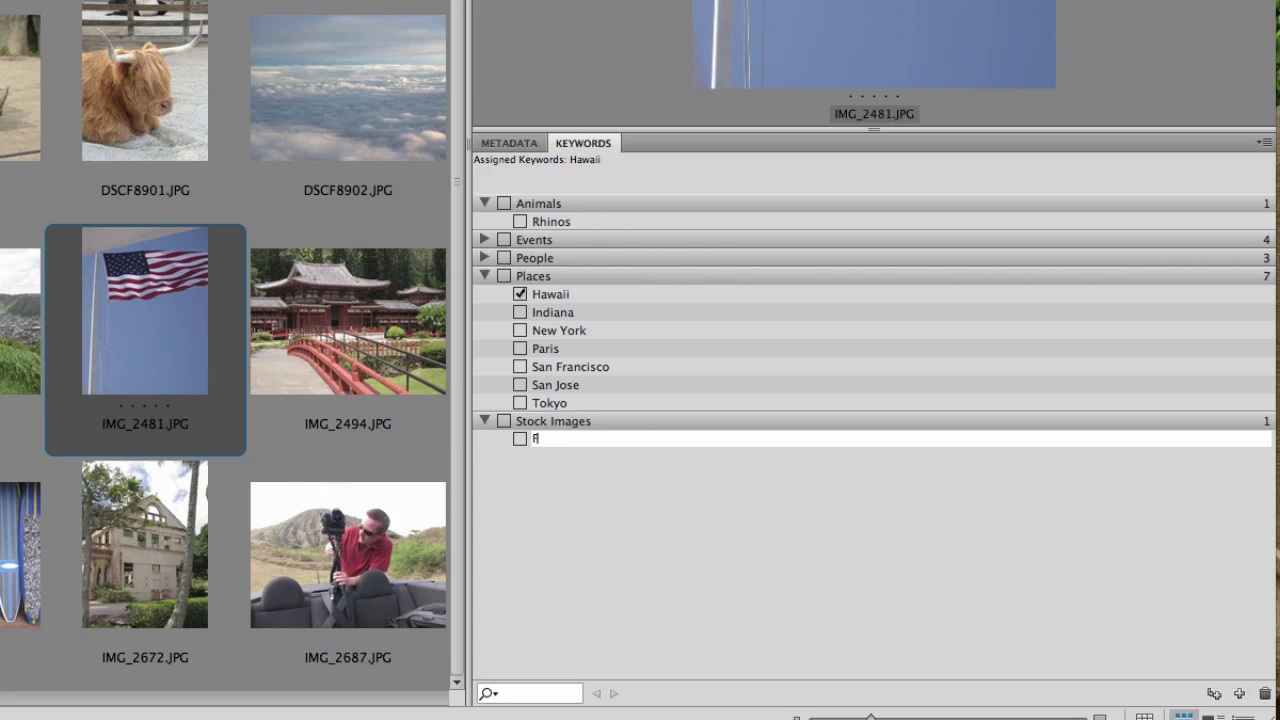
text(lags)
key(Return)
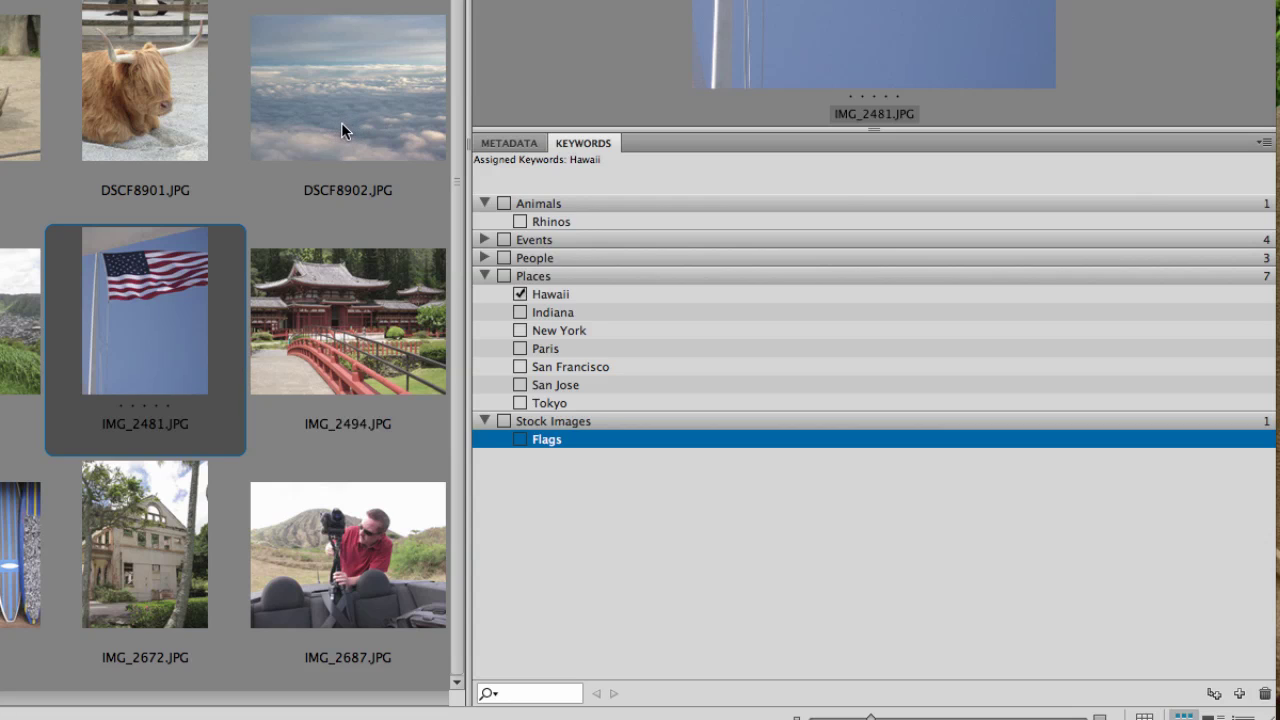
click(572, 421)
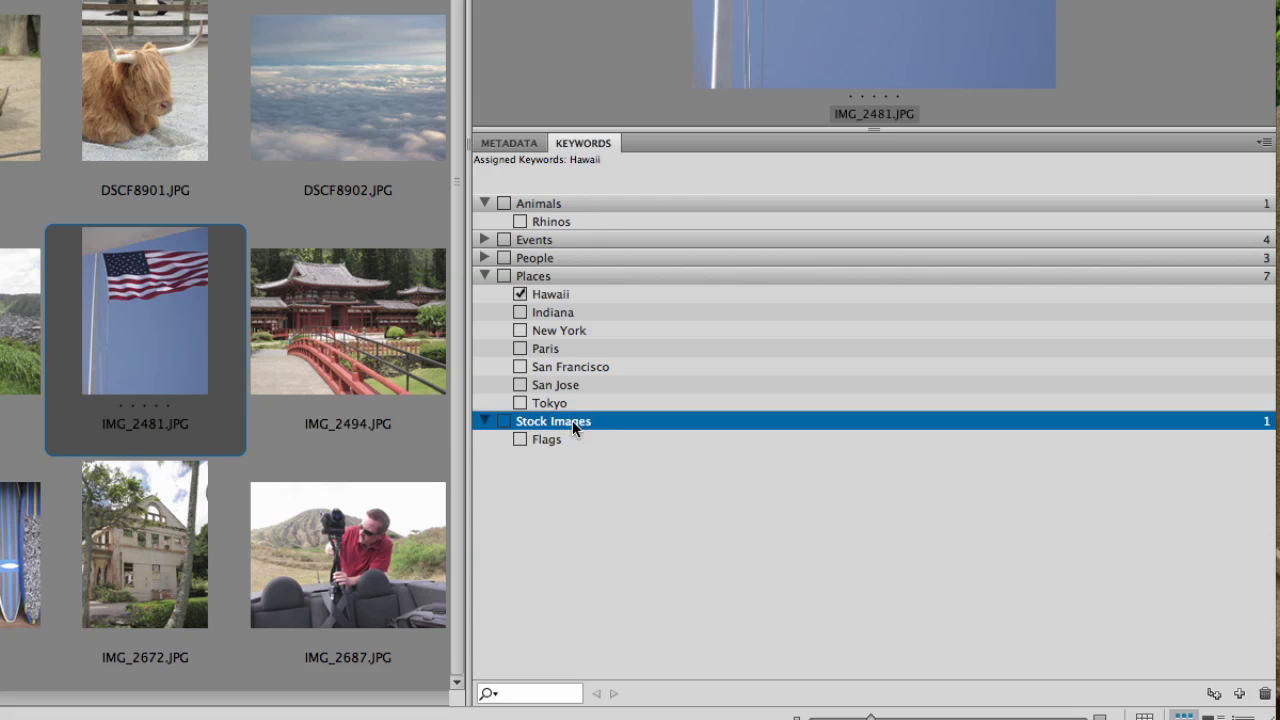
click(1213, 694)
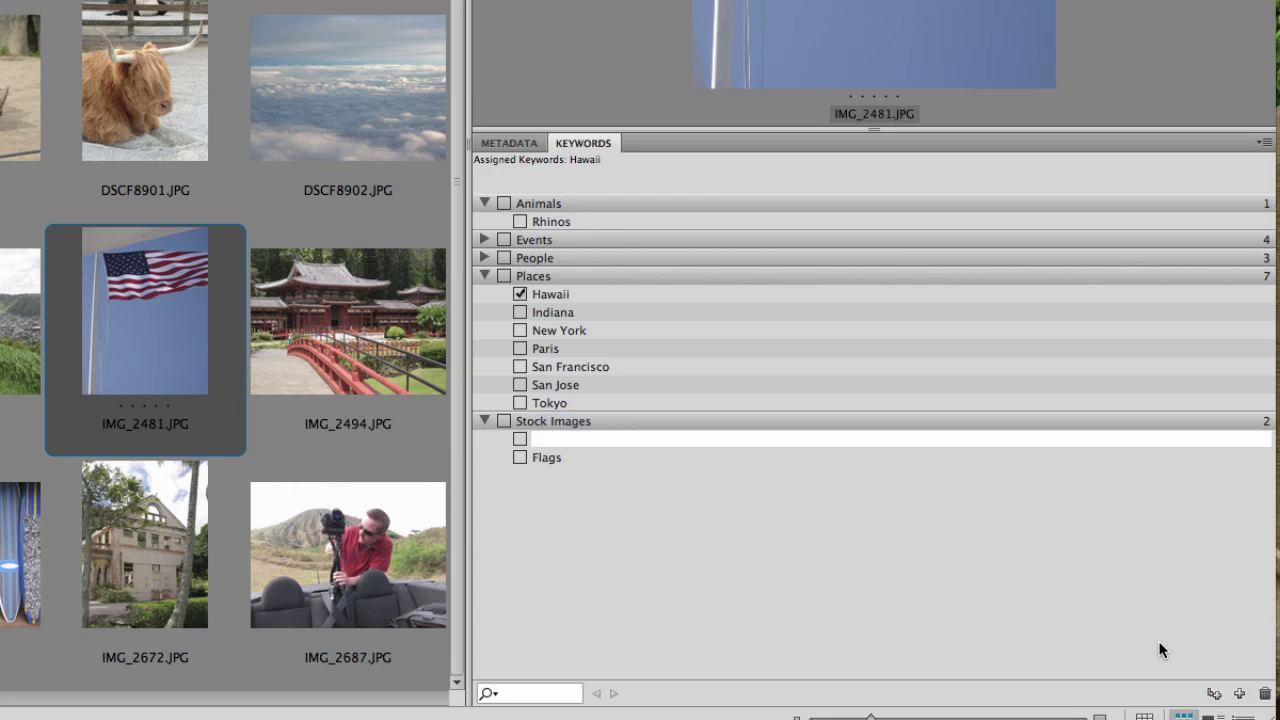
text(Clouds)
key(Return)
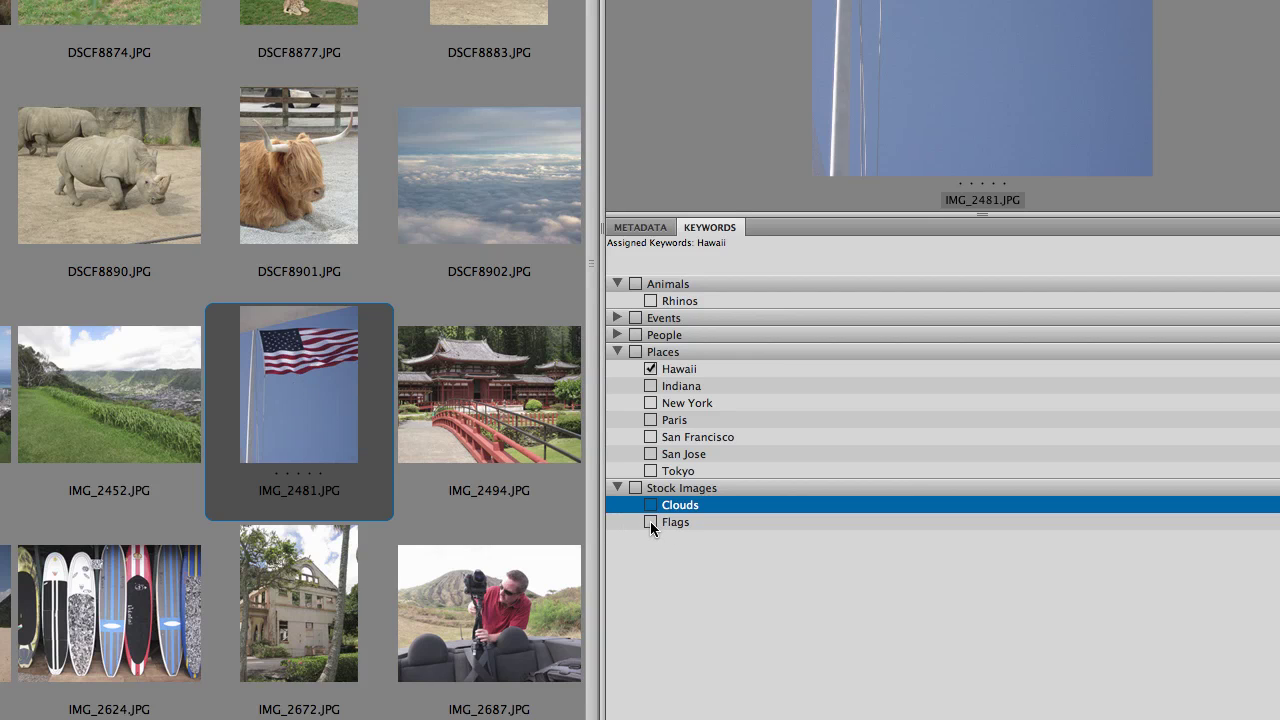
Tag DSCF8902 with Clouds, then review the keywords on IMG_2494, IMG_2452 and DSCF8901.
click(499, 187)
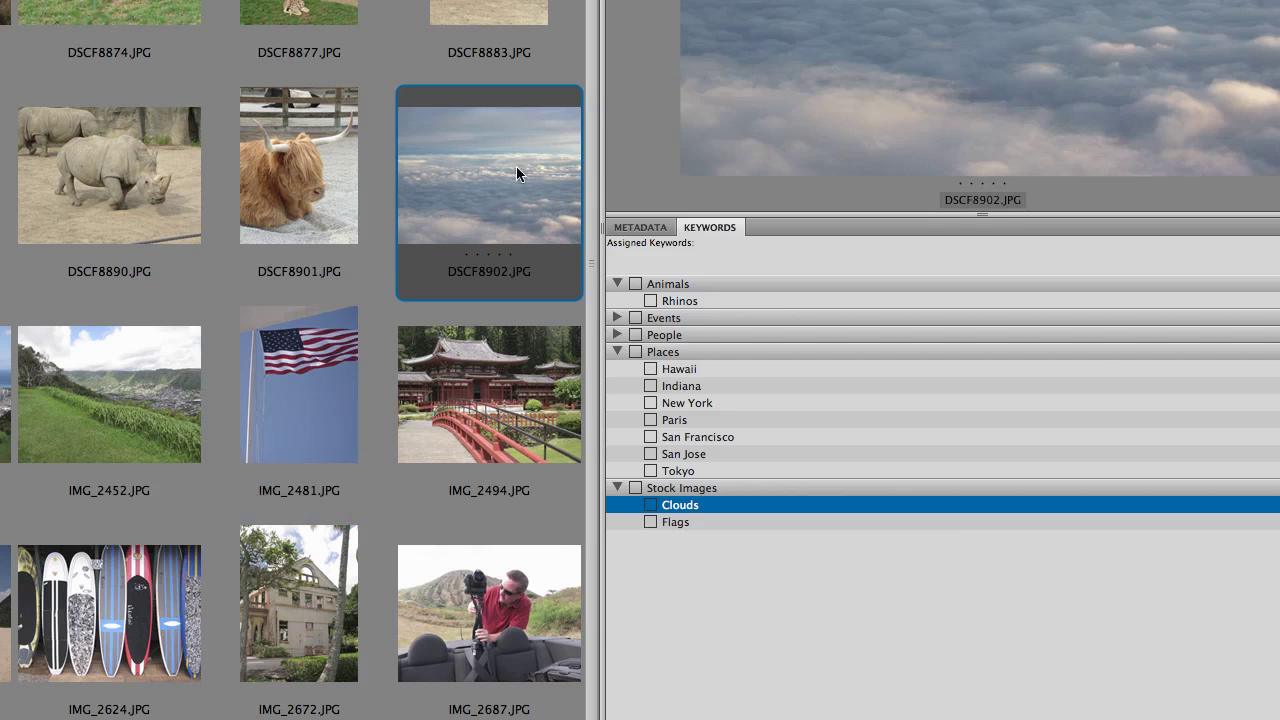
click(651, 505)
click(497, 418)
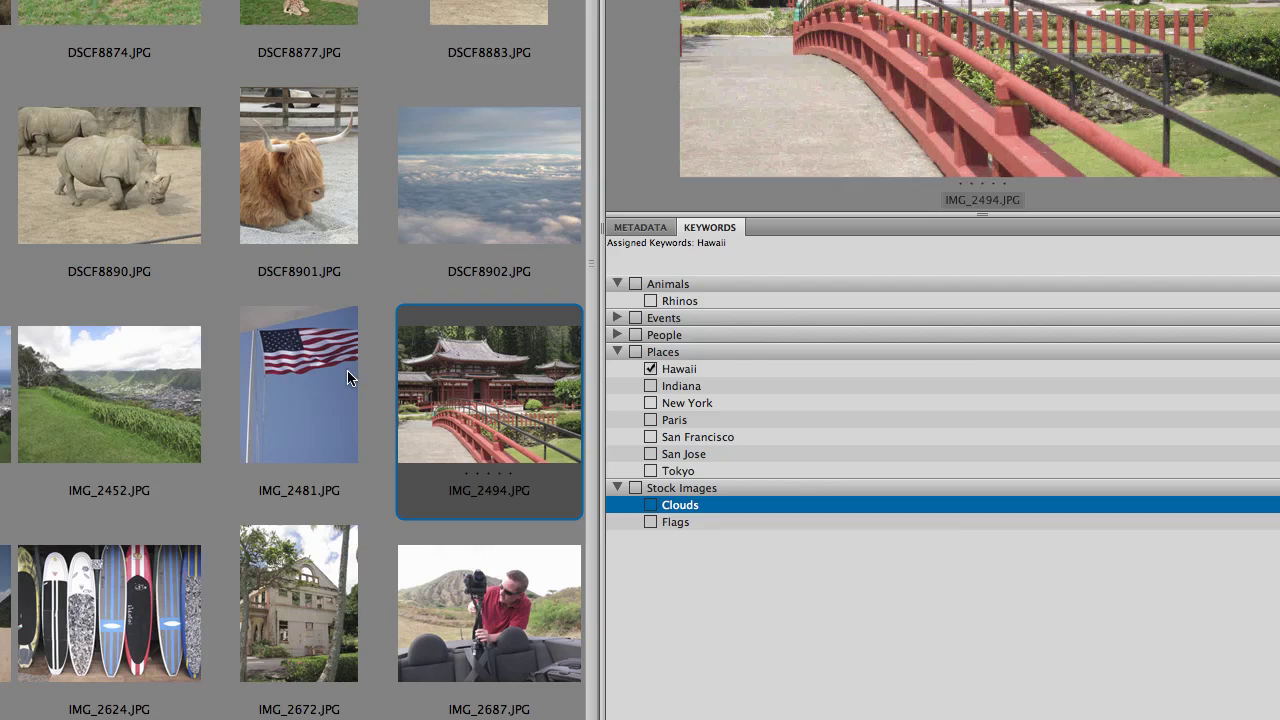
click(145, 380)
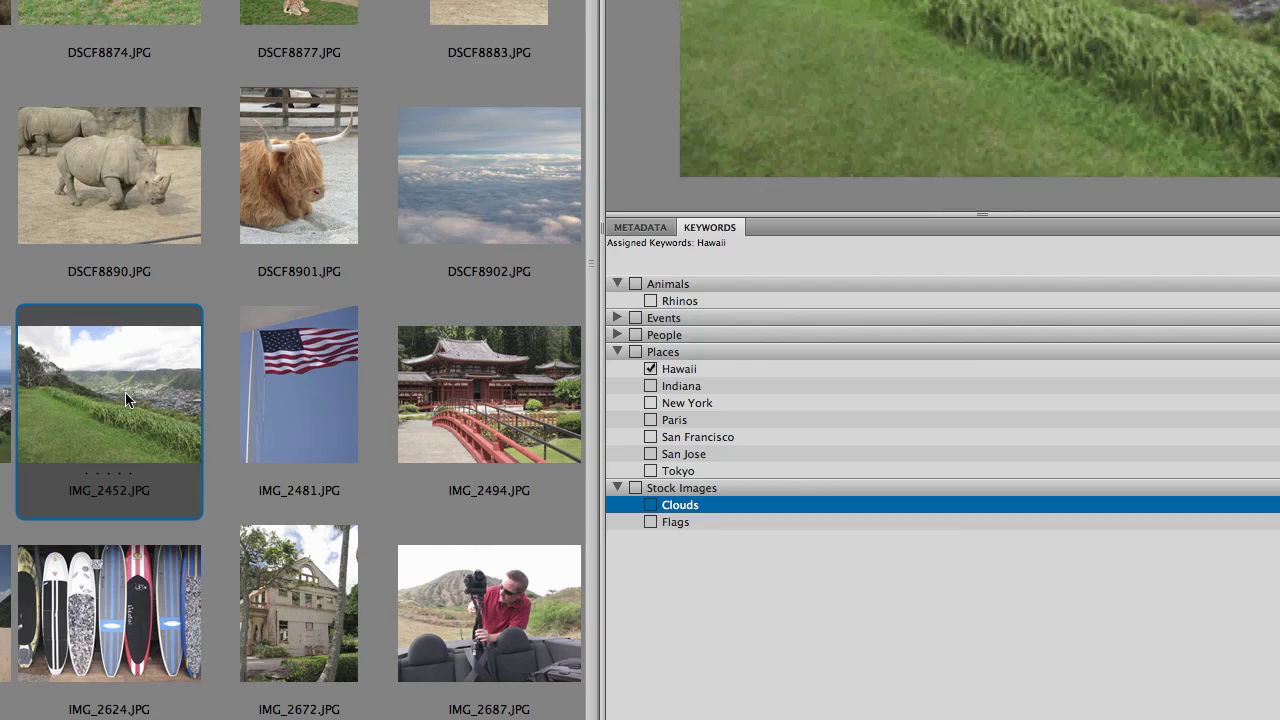
click(319, 222)
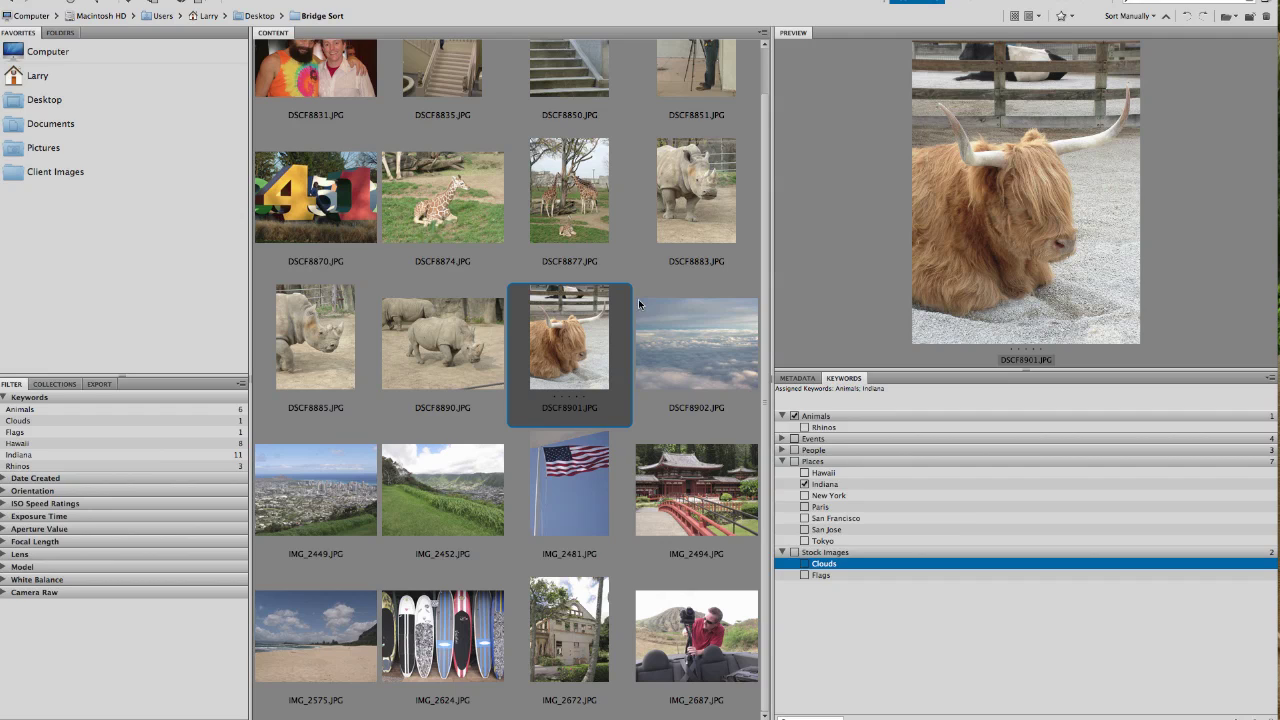
Tag IMG_2687, DSCF8851, DSCF8831 and DSCF8835 with People > Our Family, then review DSCF8902 and DSCF8901.
click(782, 450)
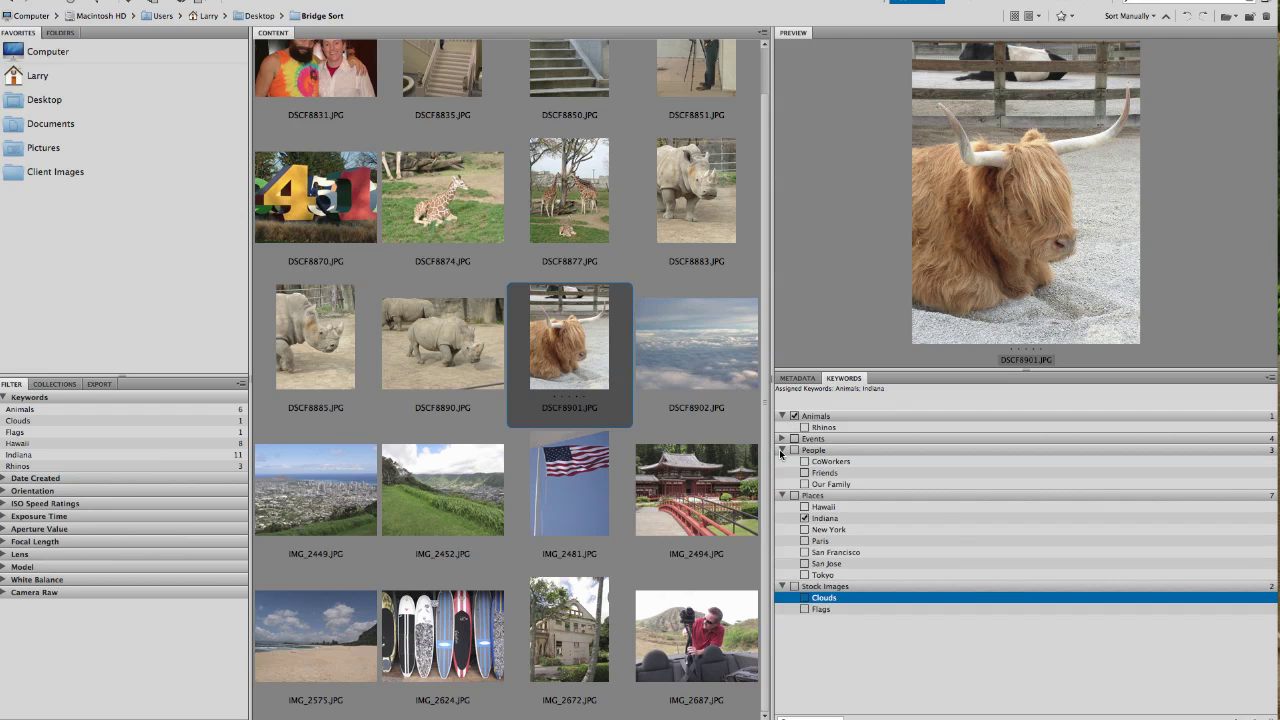
click(707, 630)
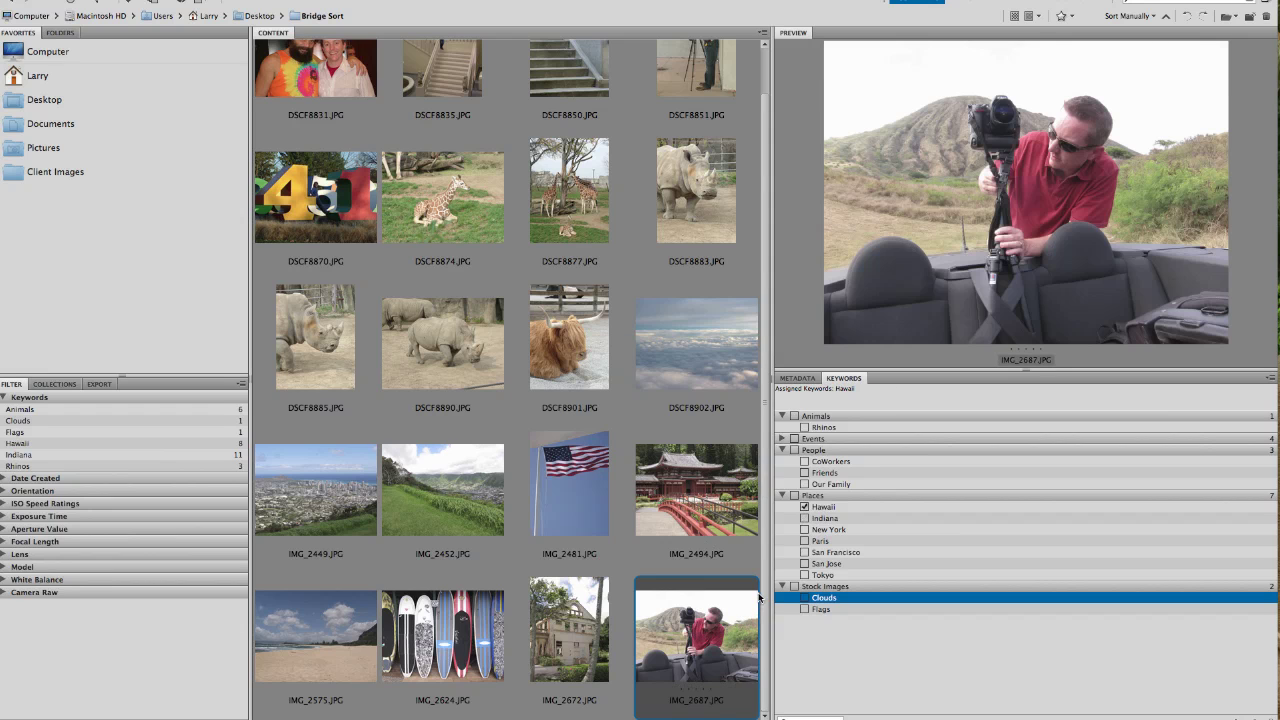
scroll(760, 595, up, 2)
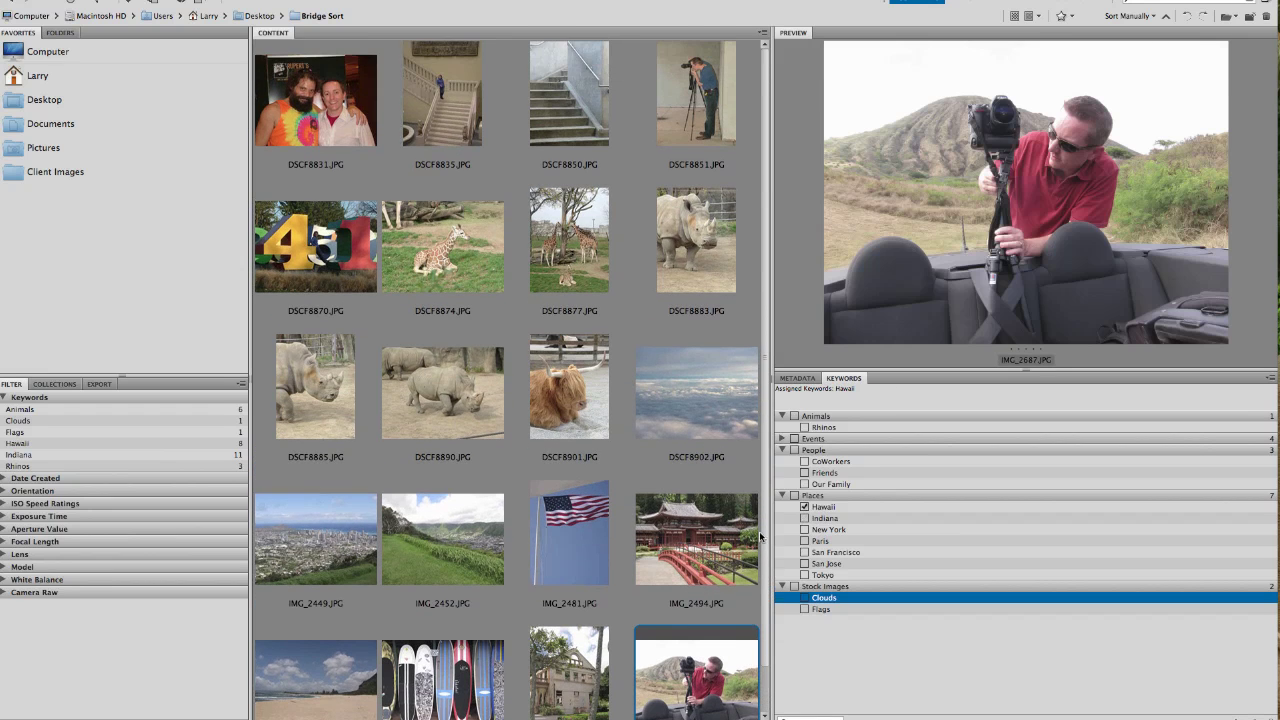
super+click(706, 108)
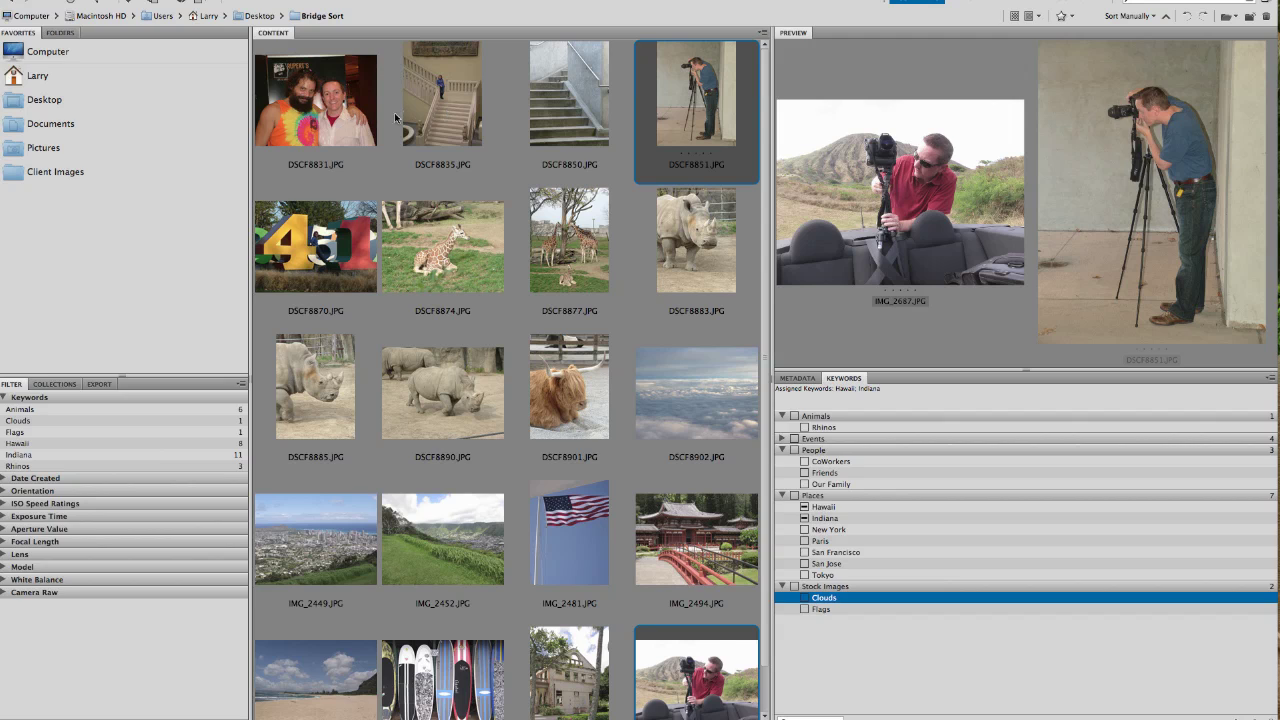
super+click(340, 117)
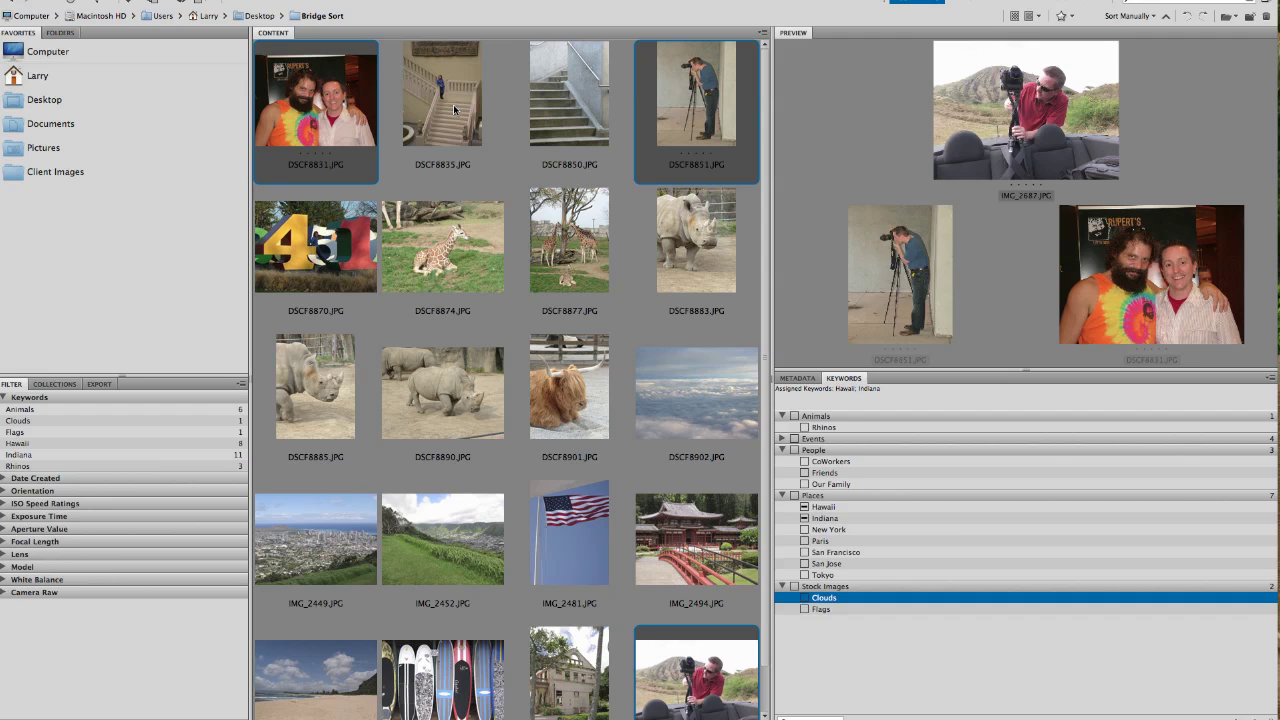
super+click(455, 110)
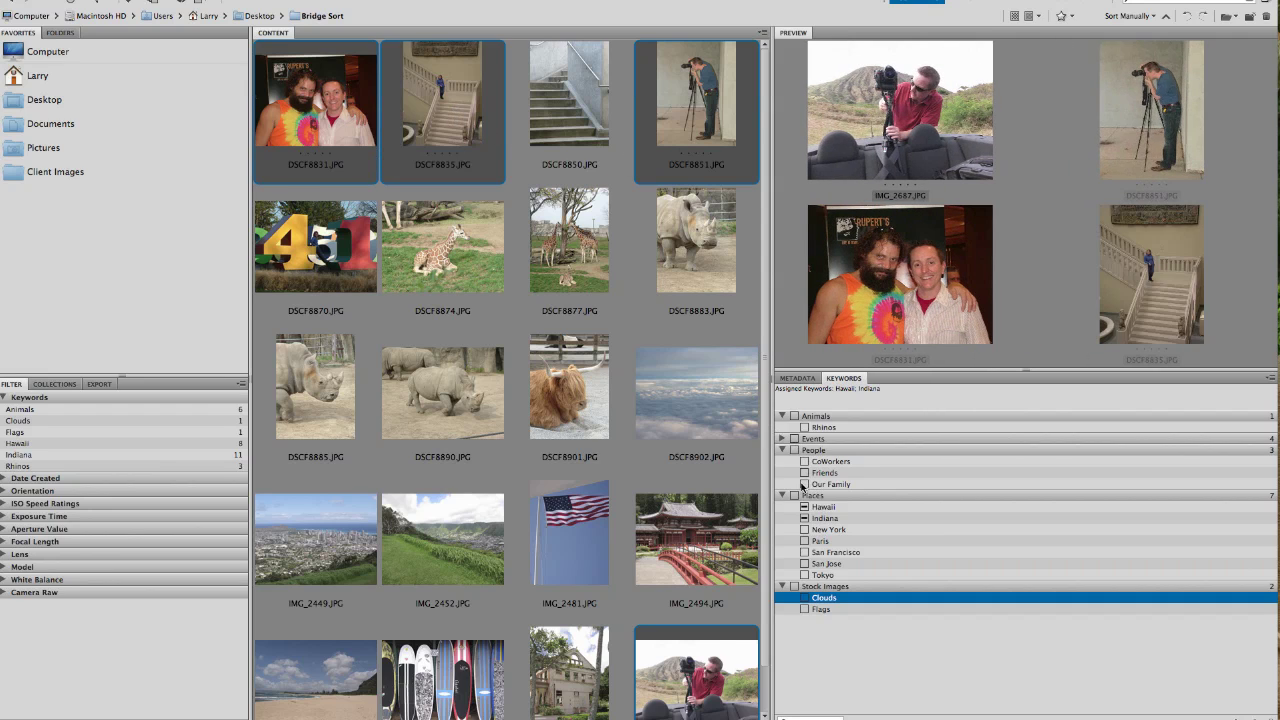
click(805, 485)
click(706, 429)
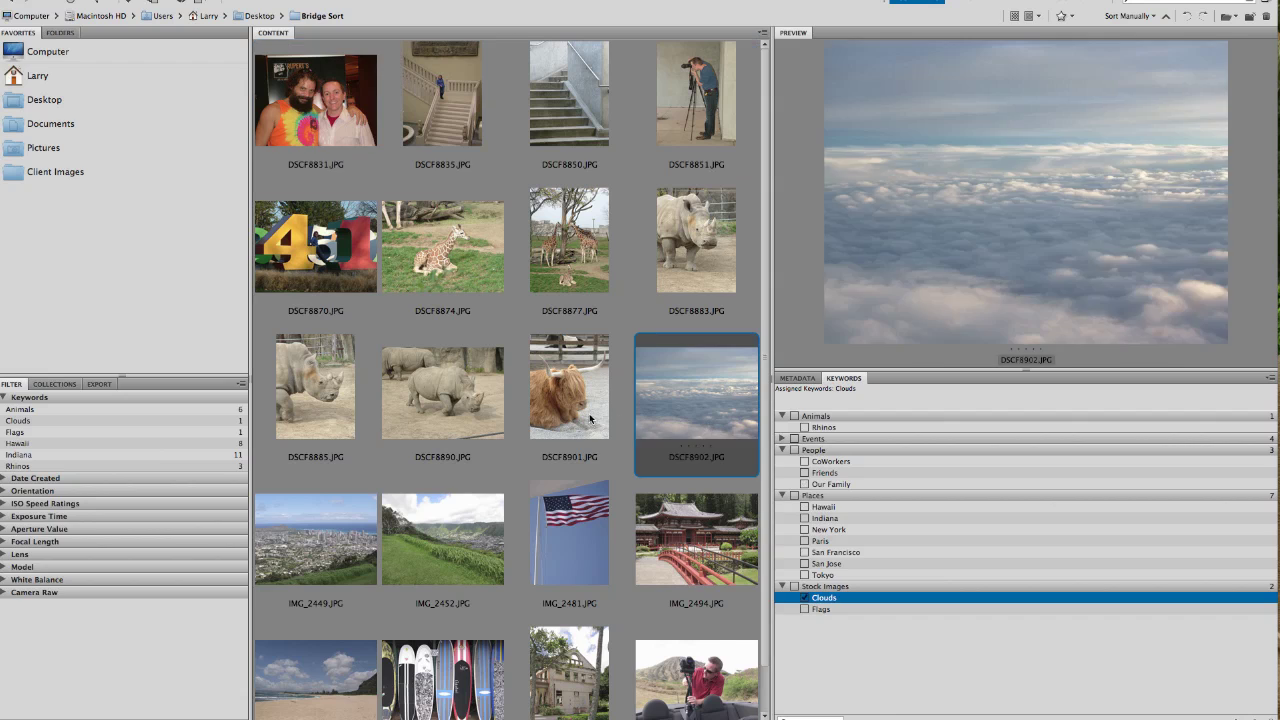
click(612, 420)
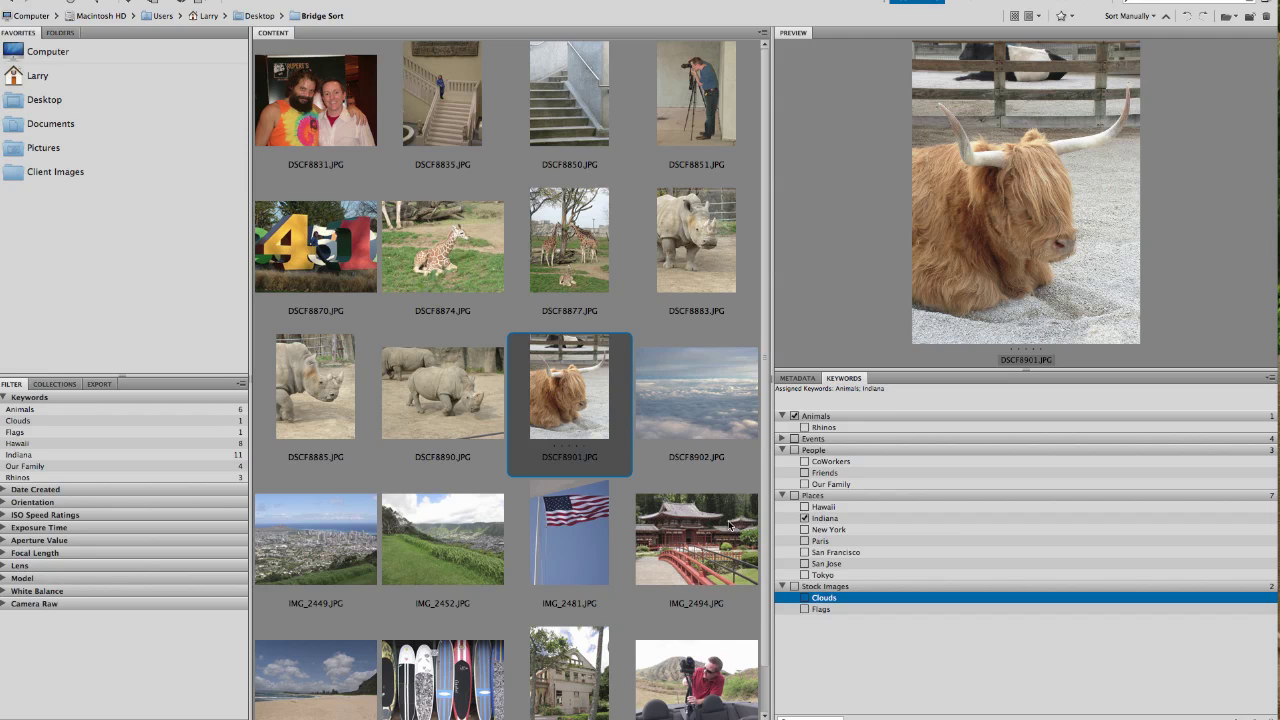
Browse the Desktop in the folder tree, then show the Computer location's drives from Favorites.
click(57, 37)
click(29, 38)
click(62, 37)
click(15, 50)
click(36, 50)
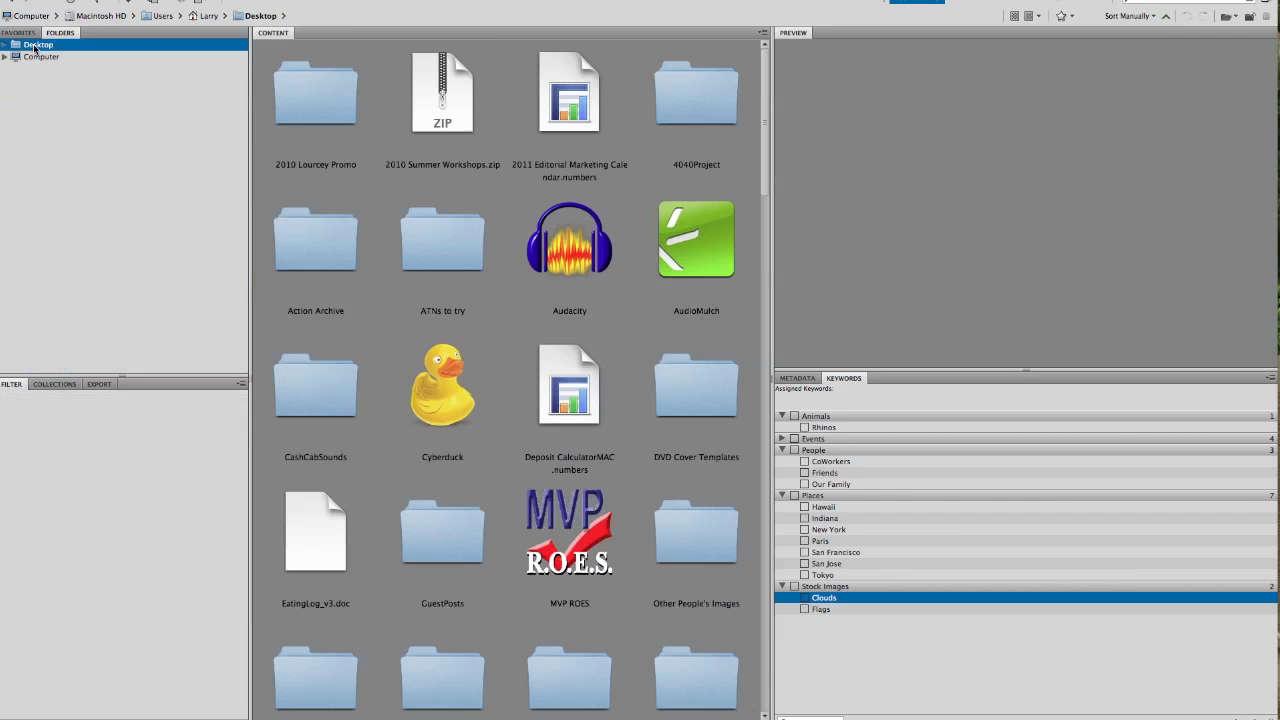
click(25, 37)
click(48, 51)
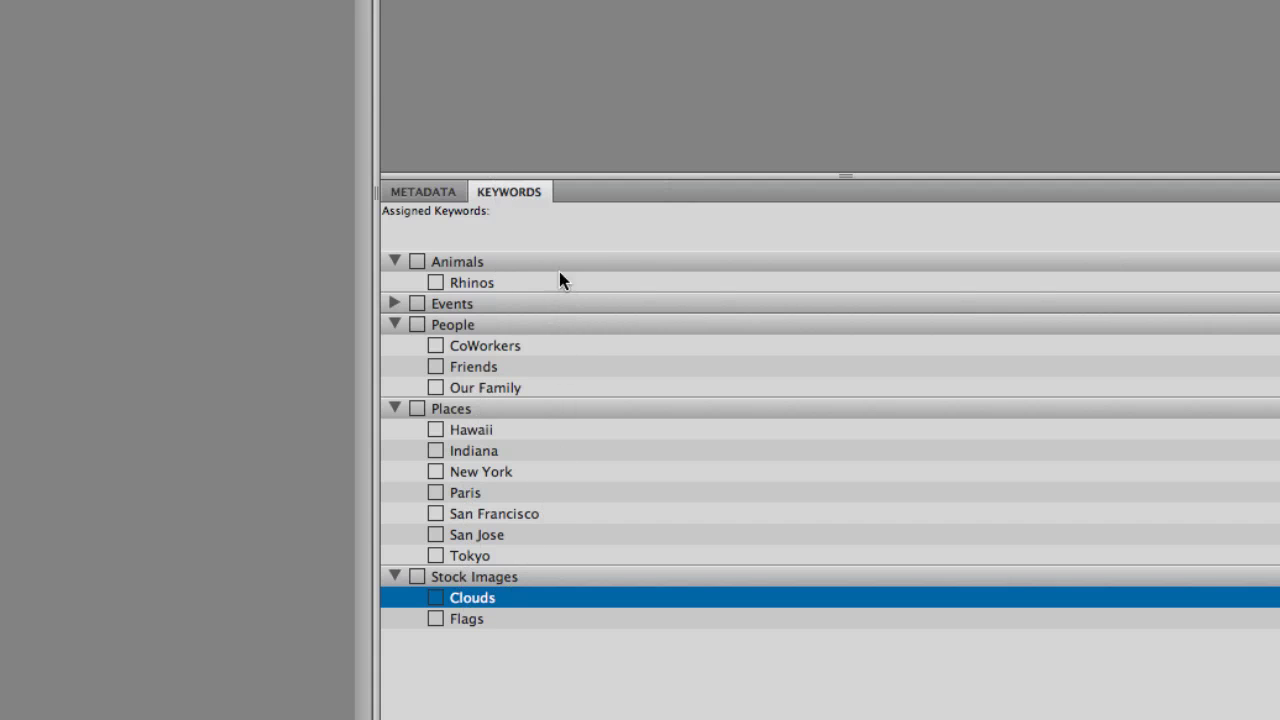
Run a keyword Find for Indiana with Look in set to Desktop.
click(480, 451)
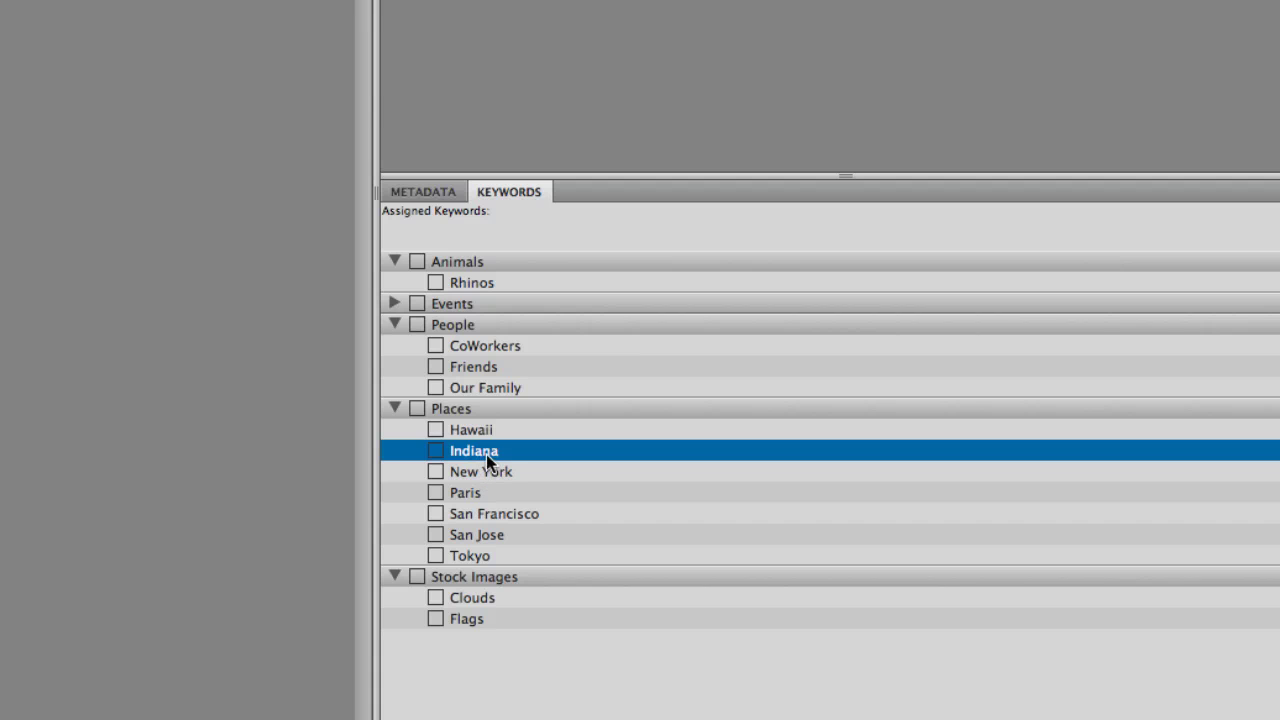
ctrl+click(500, 453)
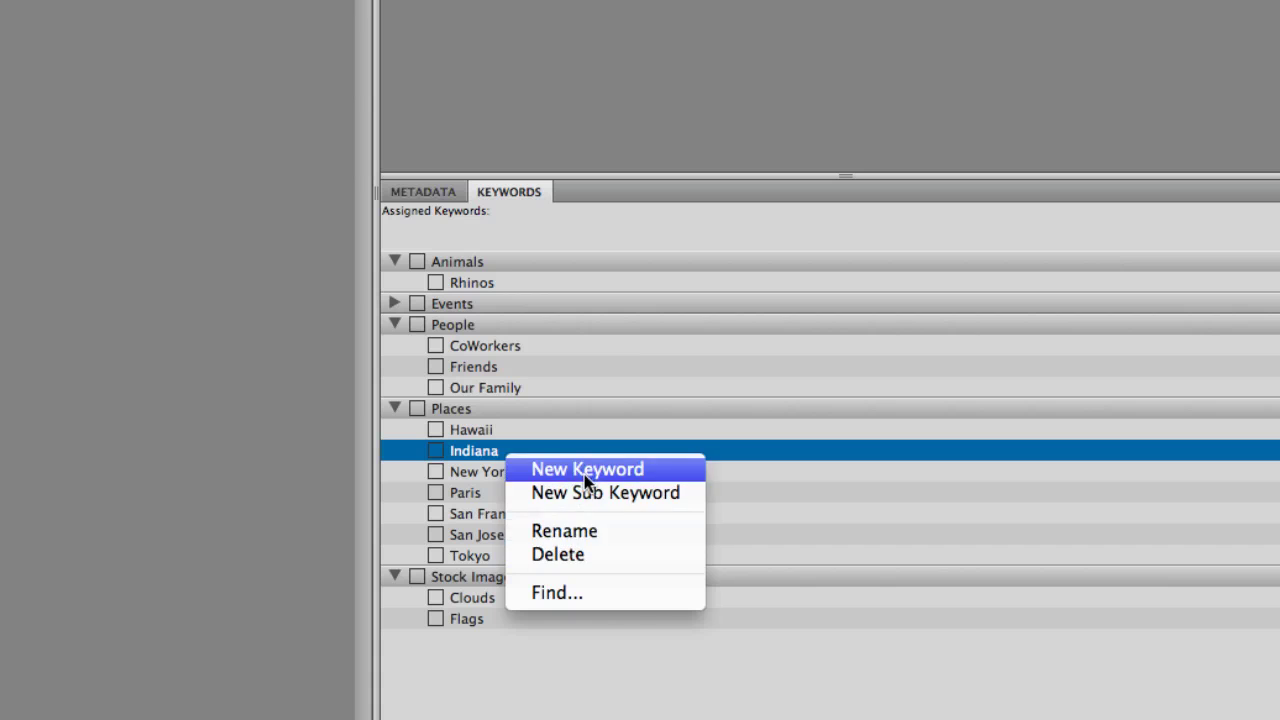
click(561, 594)
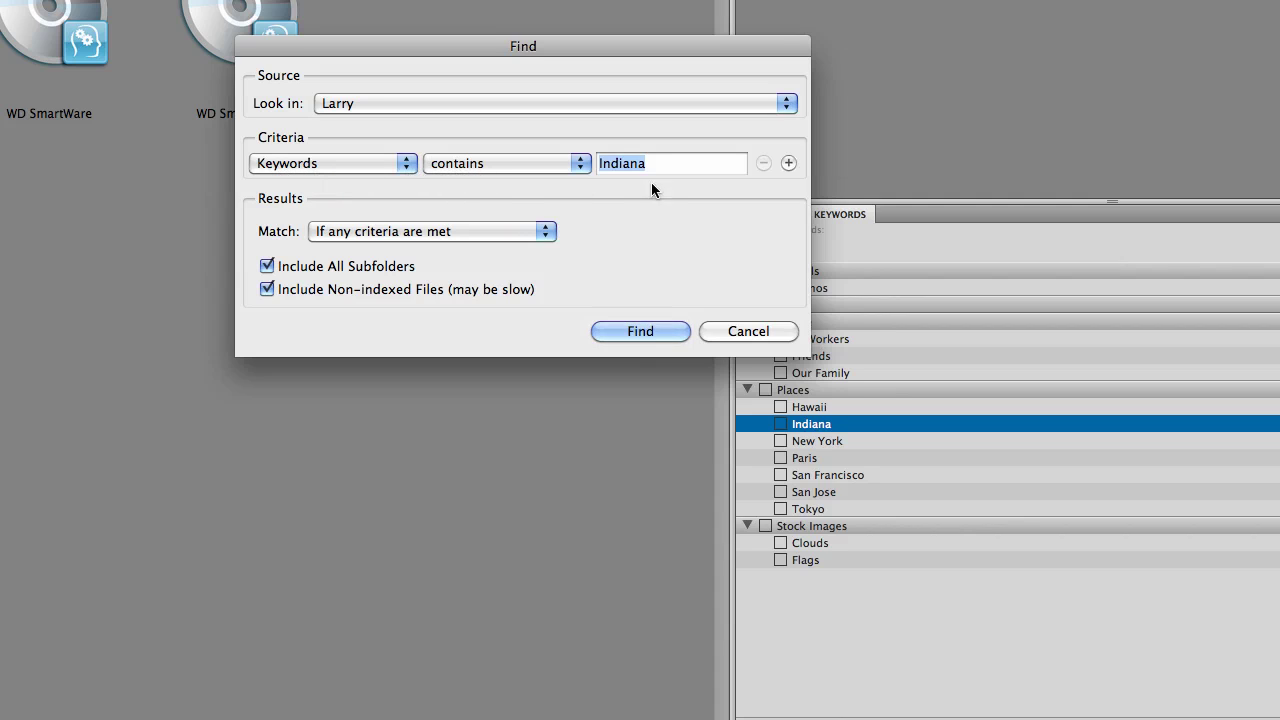
click(787, 103)
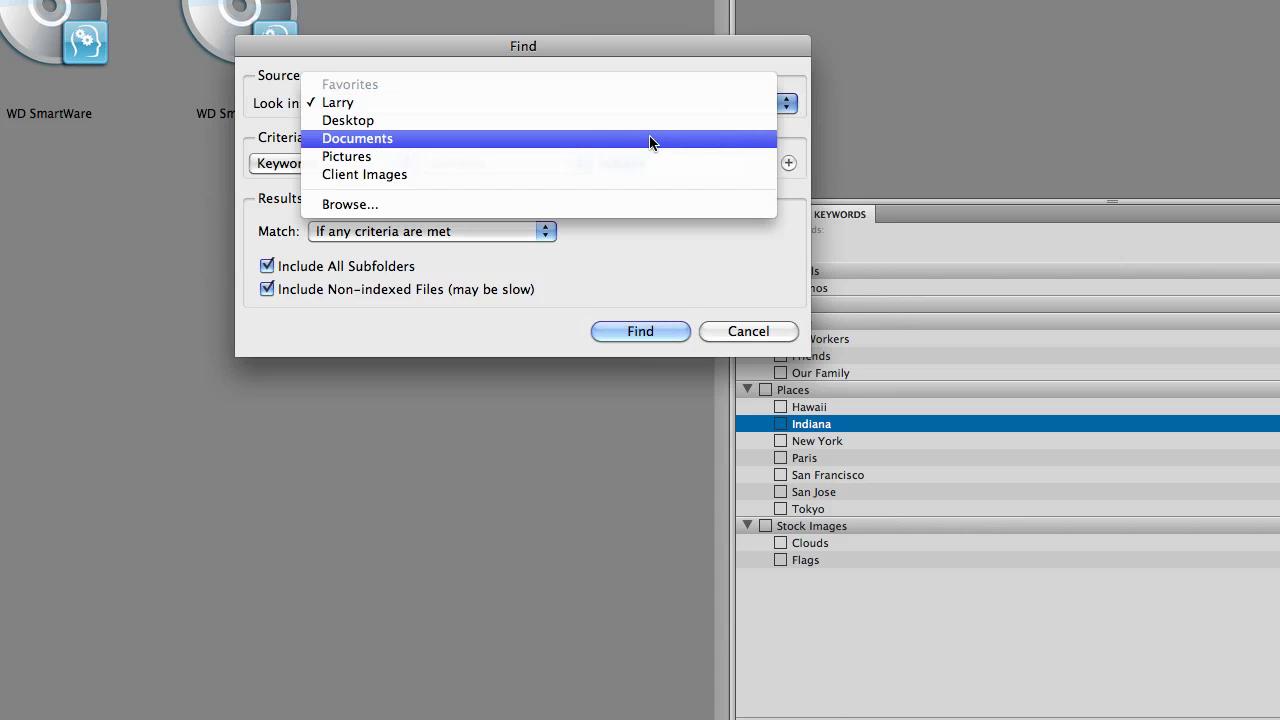
click(573, 123)
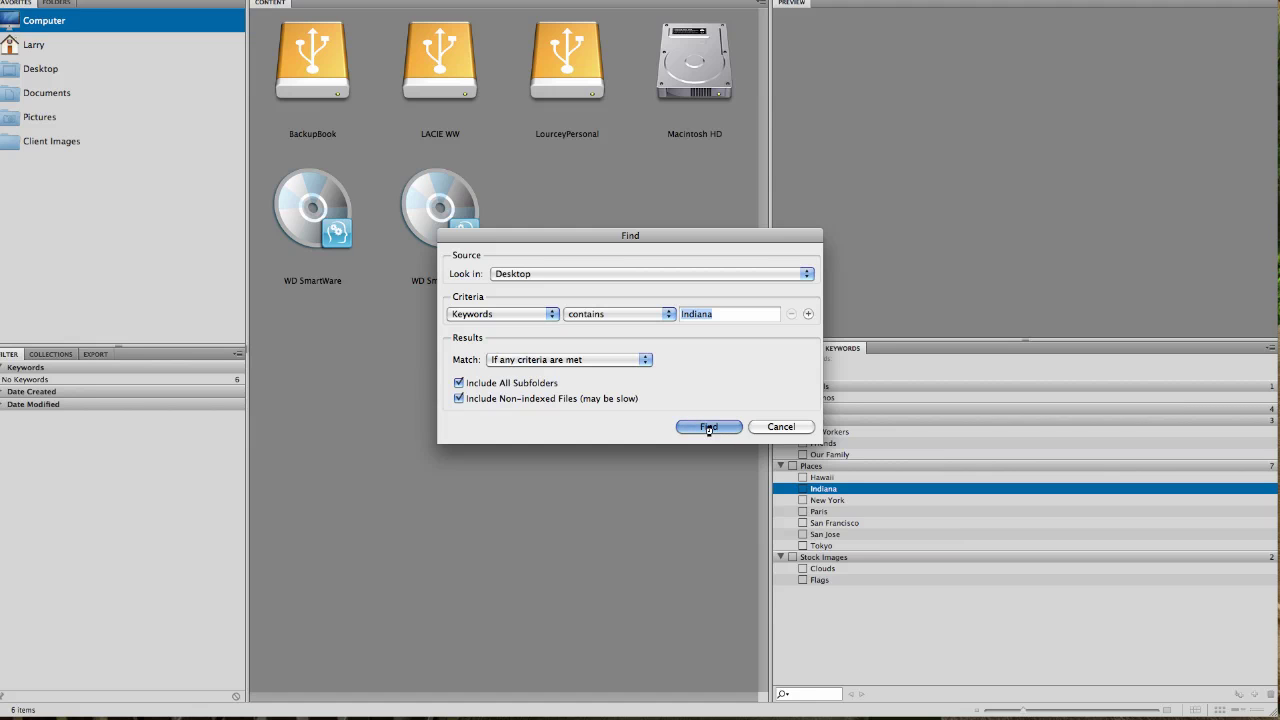
click(697, 433)
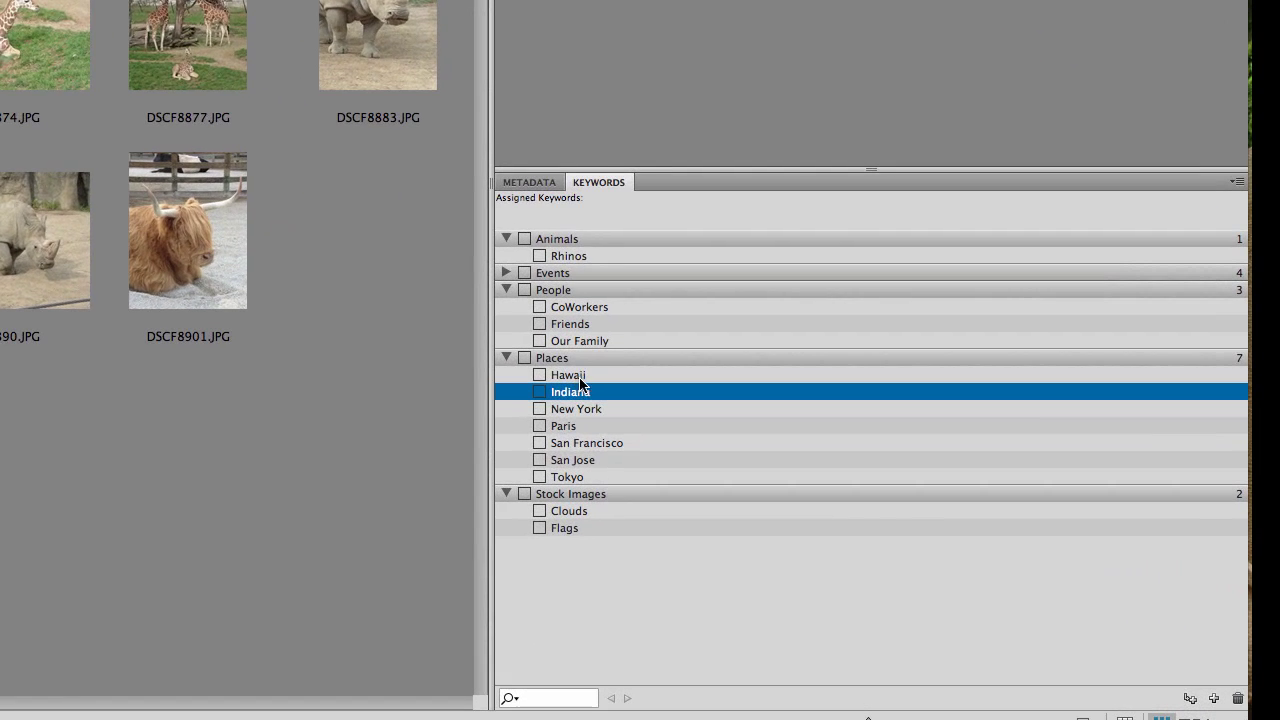
Find the Rhinos keyword to list DSCF8883, DSCF8885 and DSCF8890.
click(584, 259)
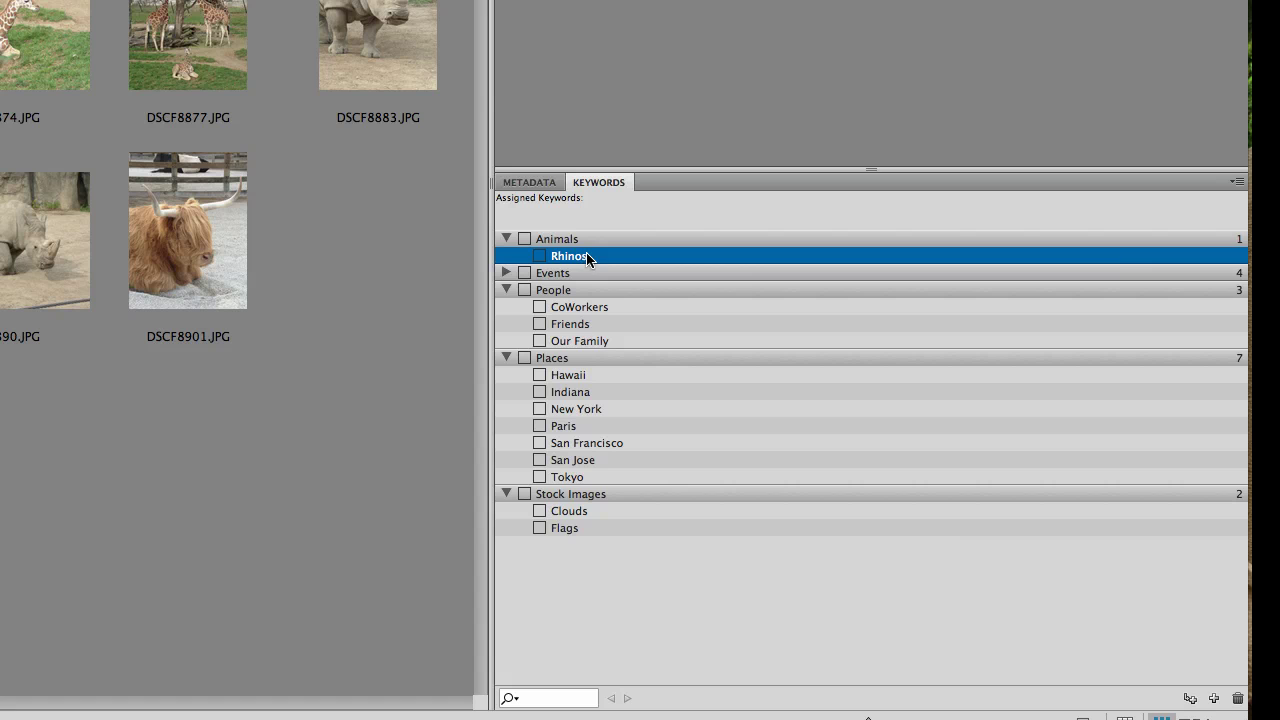
right_click(584, 257)
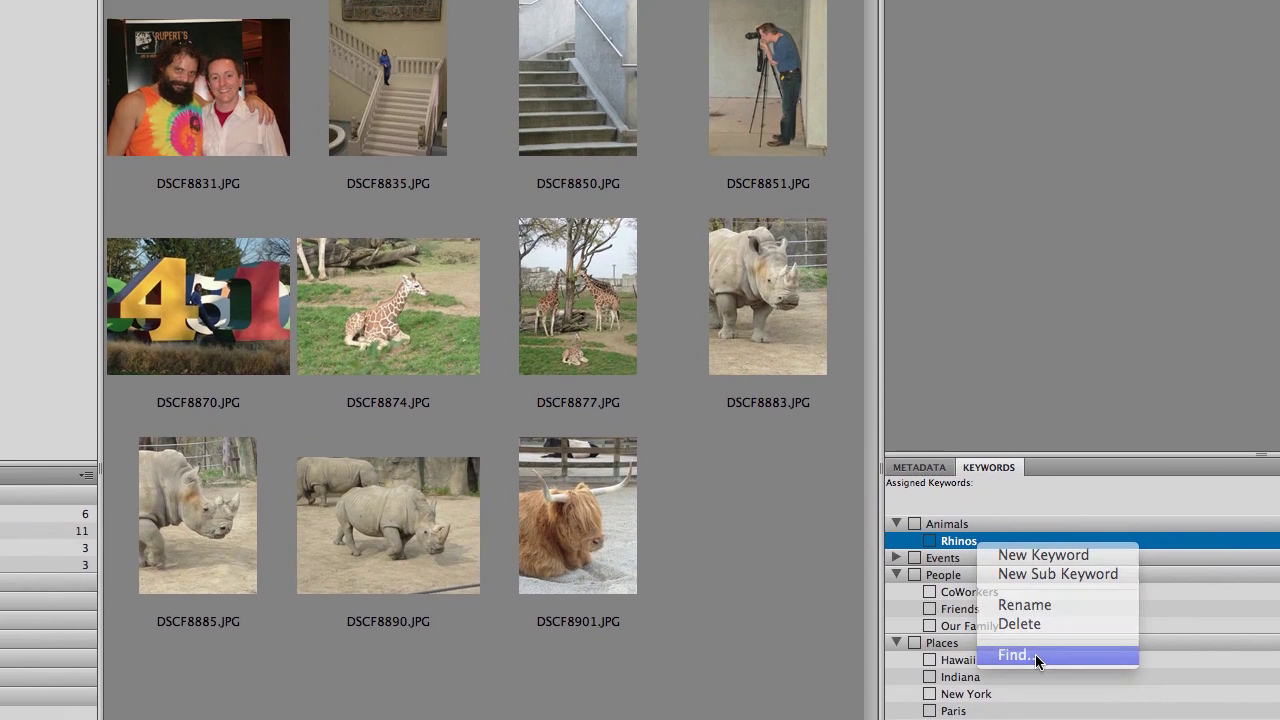
click(628, 369)
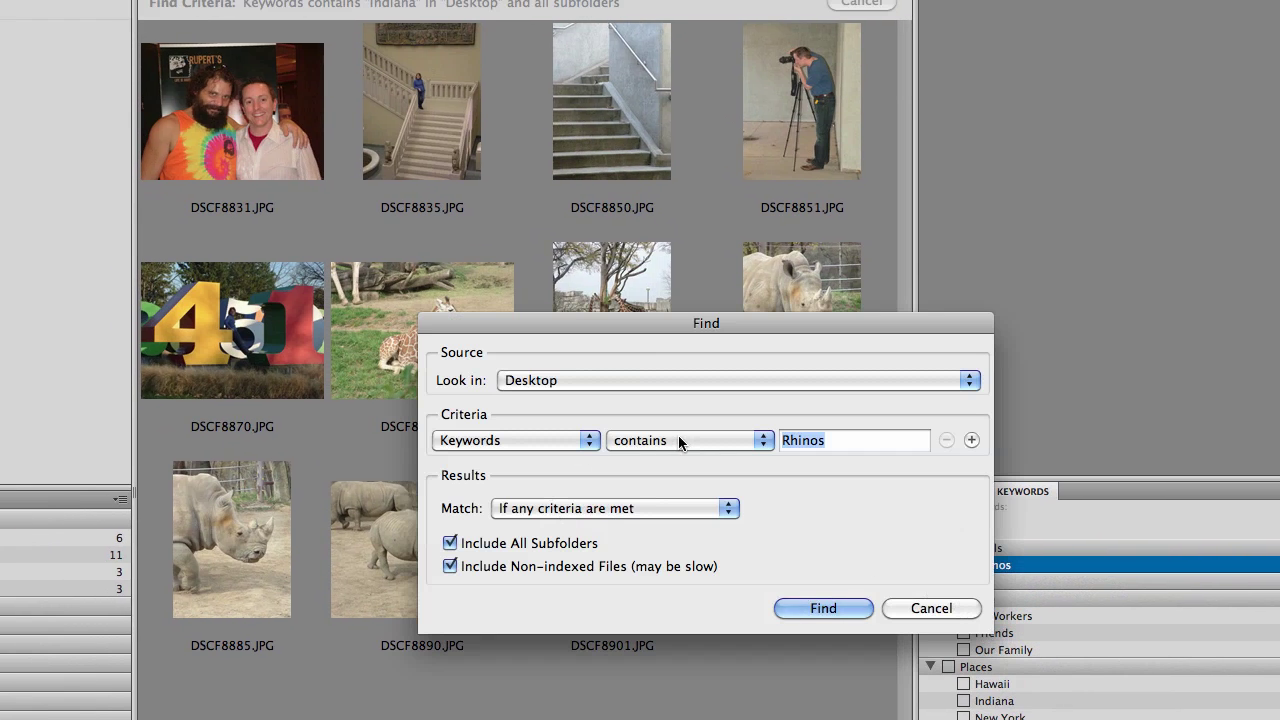
click(823, 608)
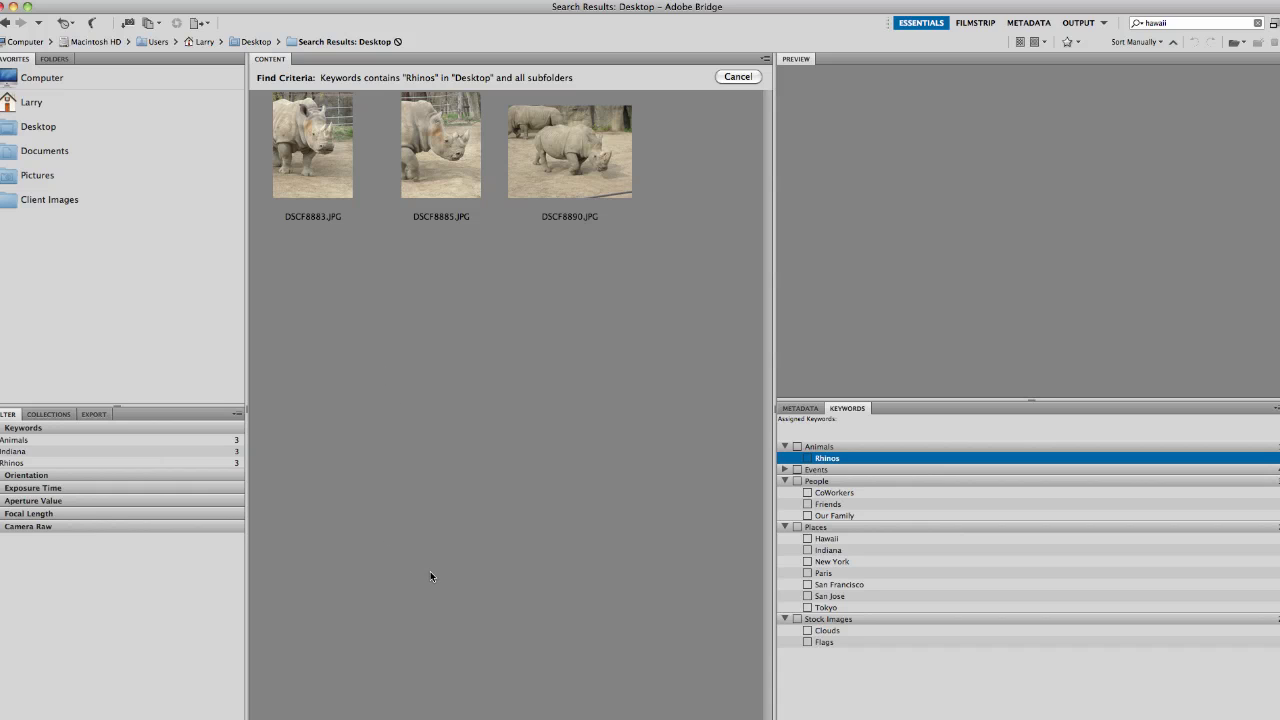
Run a keyword Find for Hawaii to list the eight IMG photos.
click(836, 541)
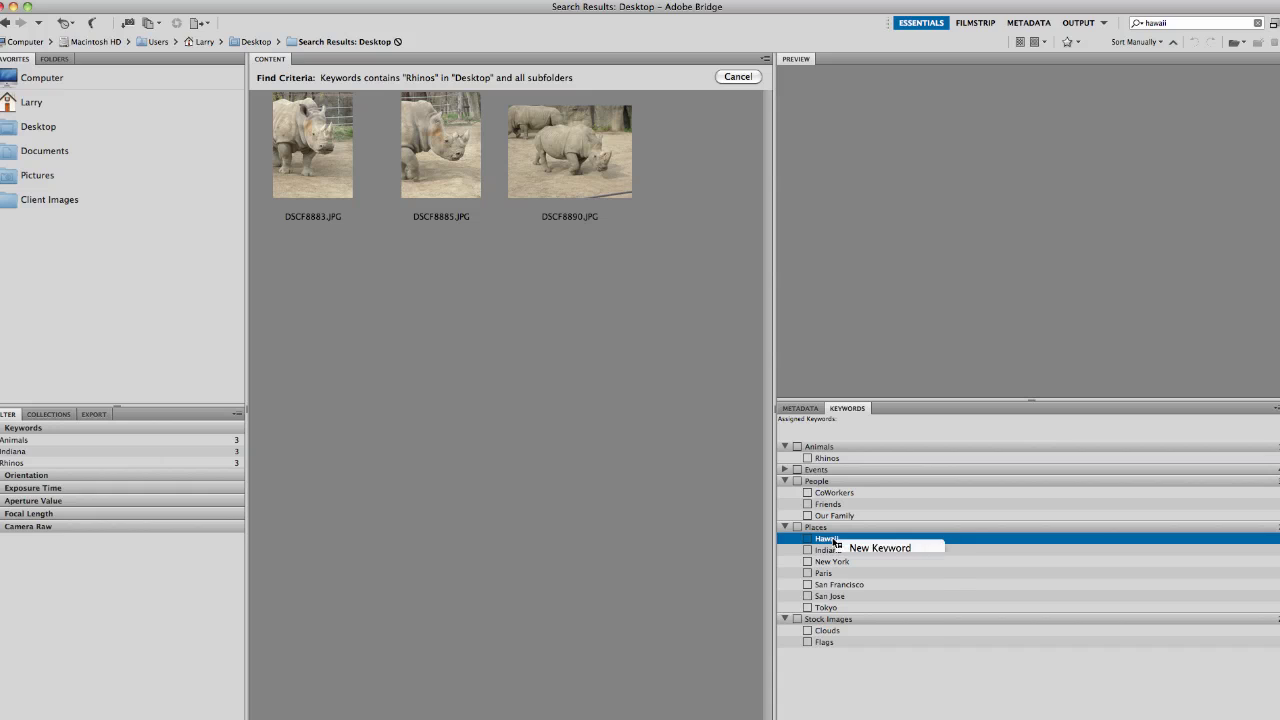
click(880, 618)
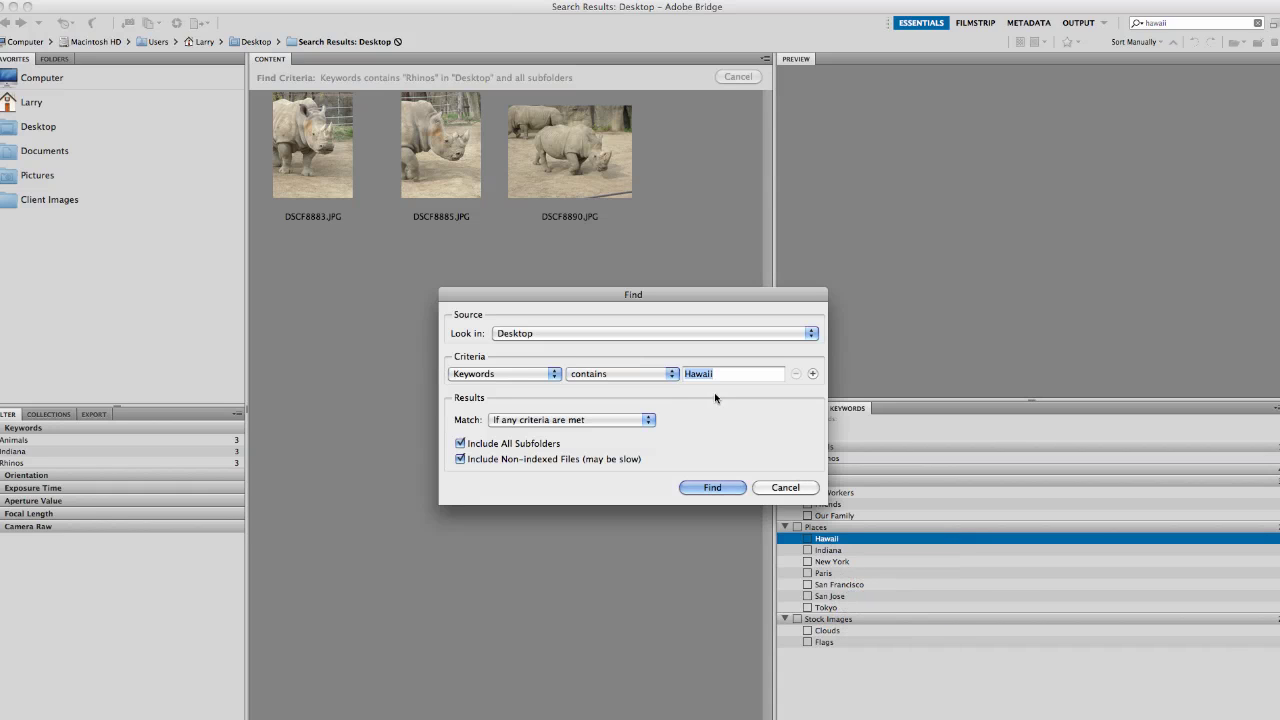
click(710, 487)
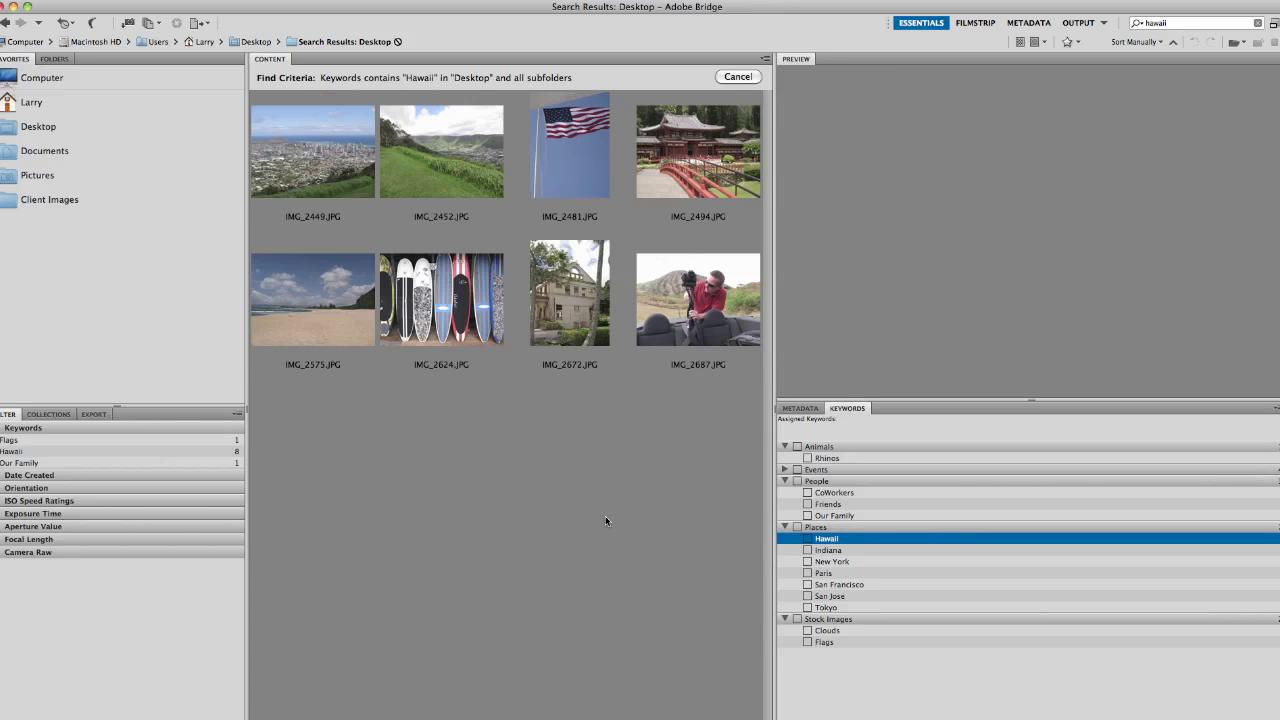